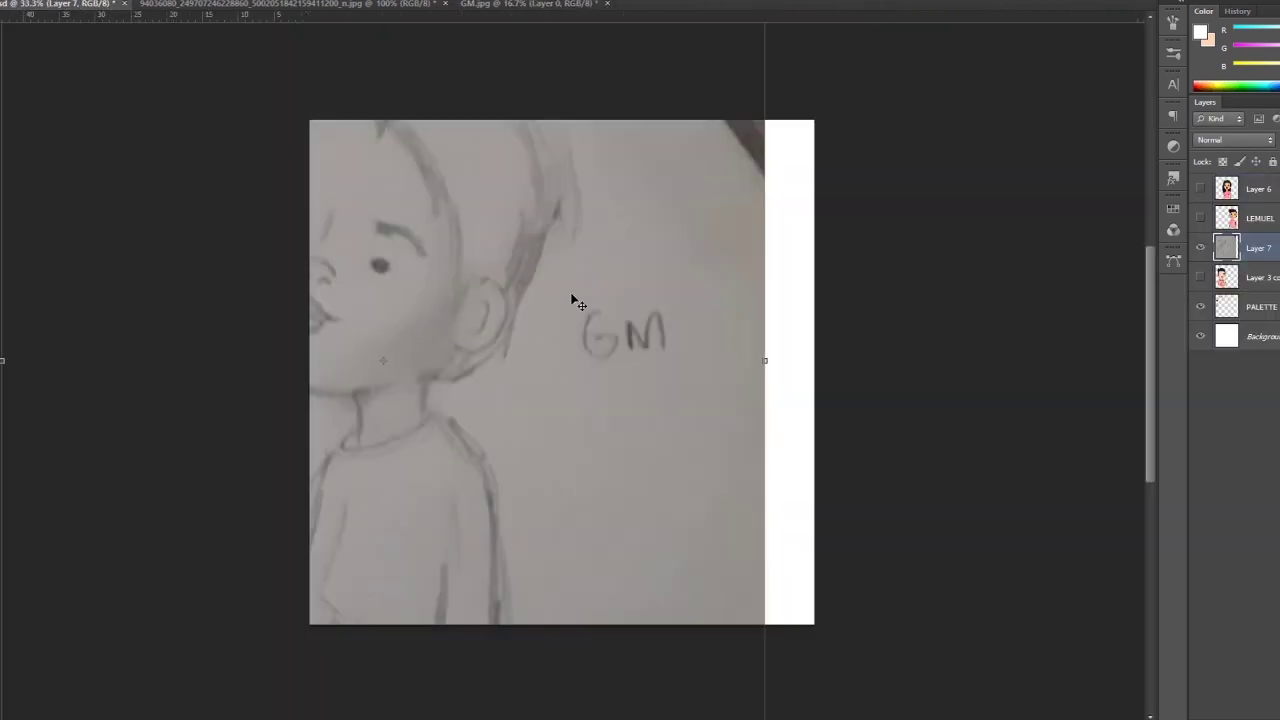
Scale the pencil sketch photo to fill the canvas and add empty Layer 8 above it.
left_click_drag(573, 196, 568, 440)
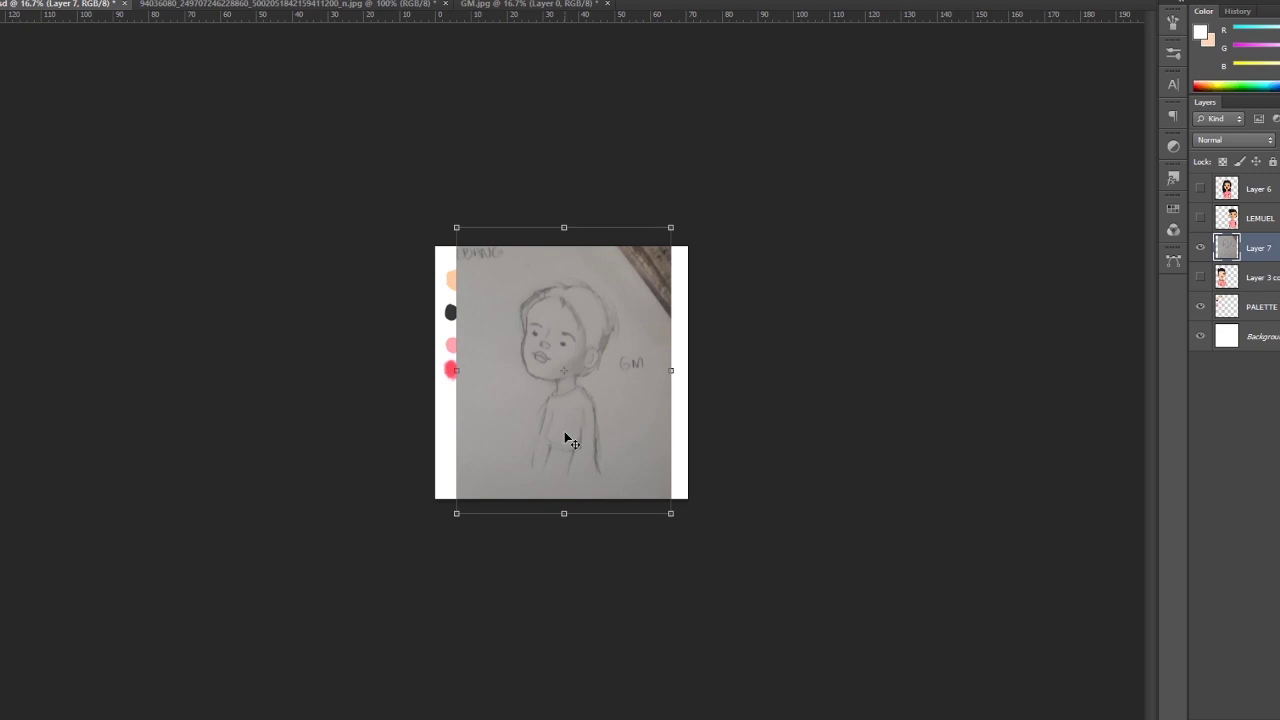
key("Return")
key("ctrl+shift+alt+n")
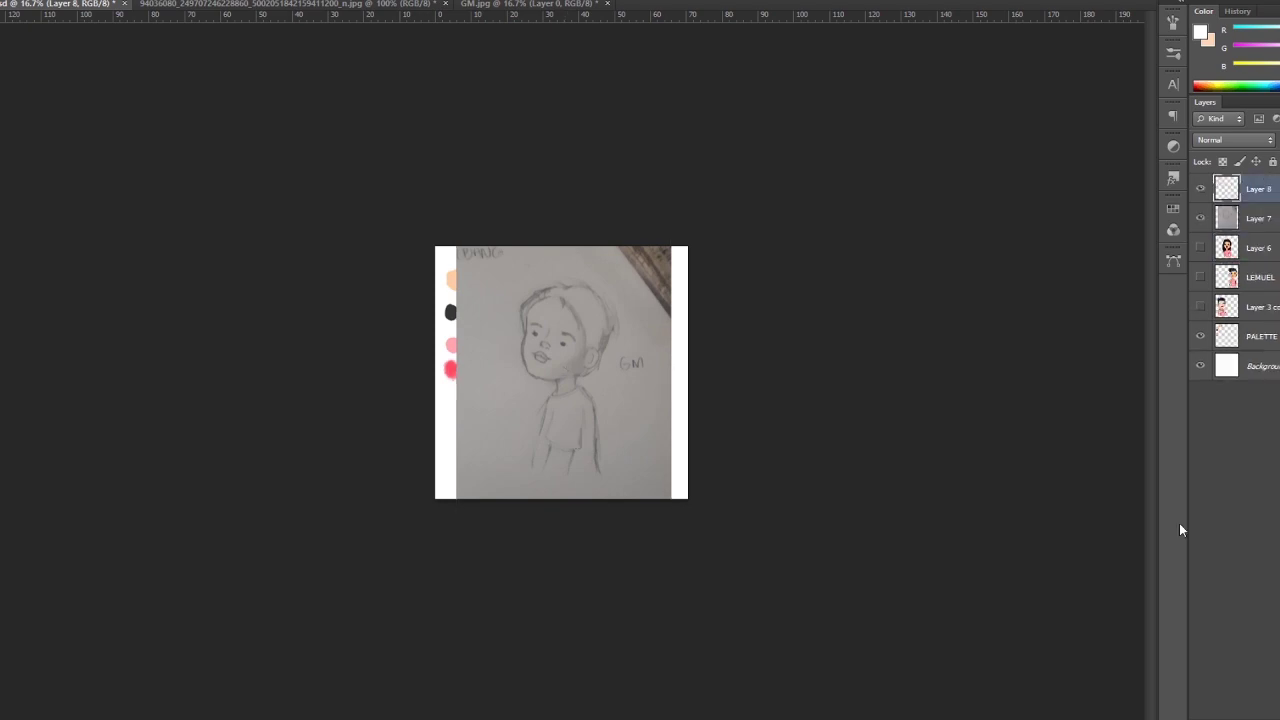
Ink the face's left edge, neck, collar, arm and shirt outlines in black.
key("ctrl+plus")
key("ctrl+plus")
key("ctrl+plus")
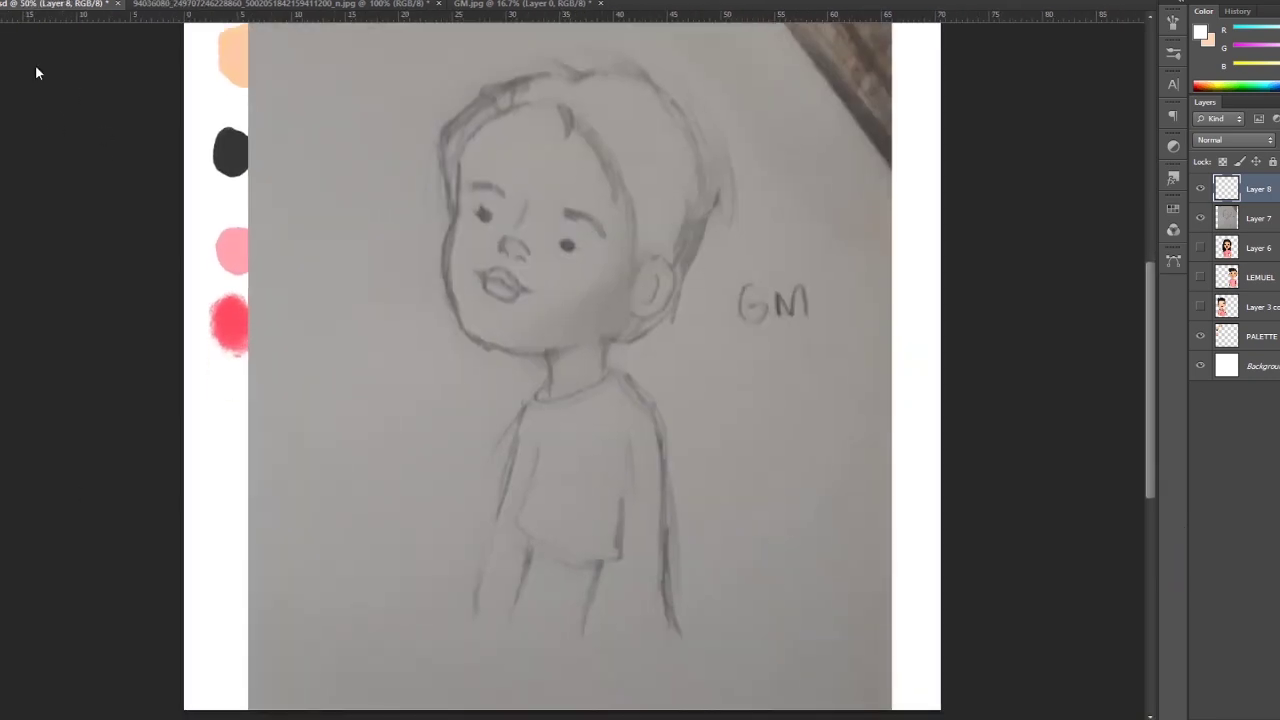
key("ctrl+plus")
scroll(671, 223, "up", 1)
left_click_drag(505, 95, 397, 350)
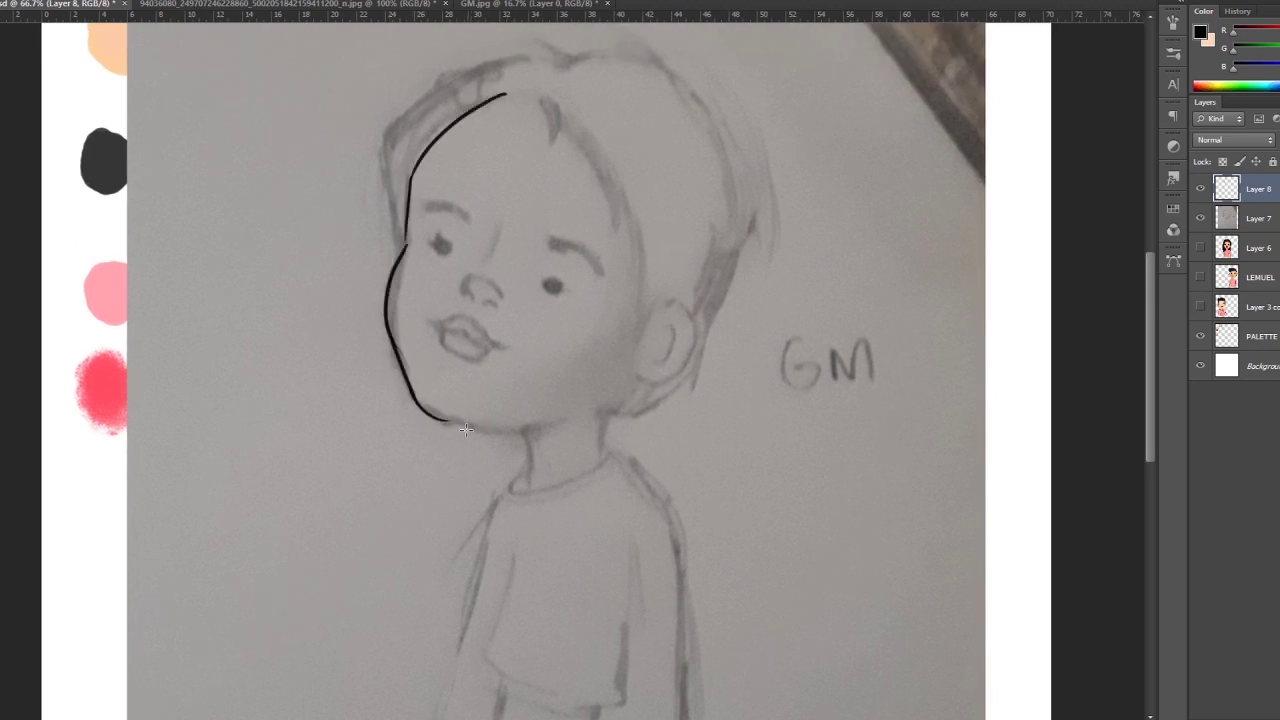
left_click_drag(603, 417, 610, 452)
left_click_drag(611, 475, 646, 346)
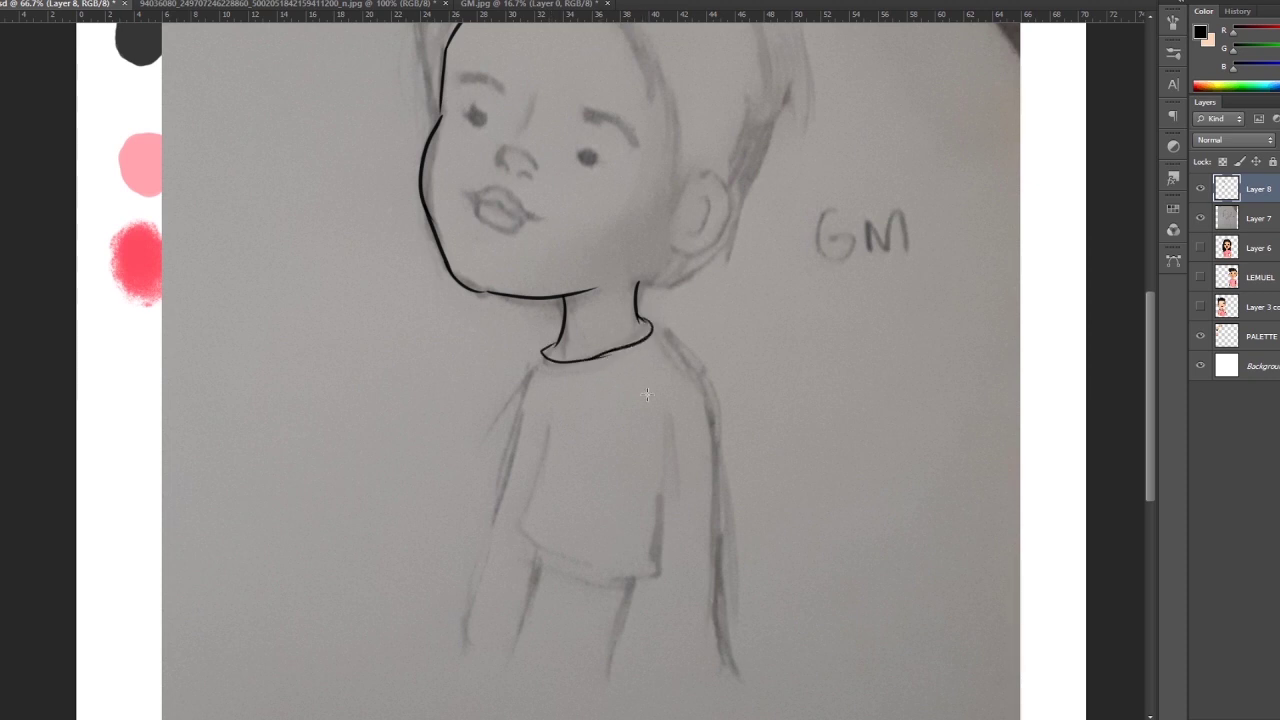
left_click_drag(646, 395, 691, 325)
left_click_drag(598, 270, 528, 583)
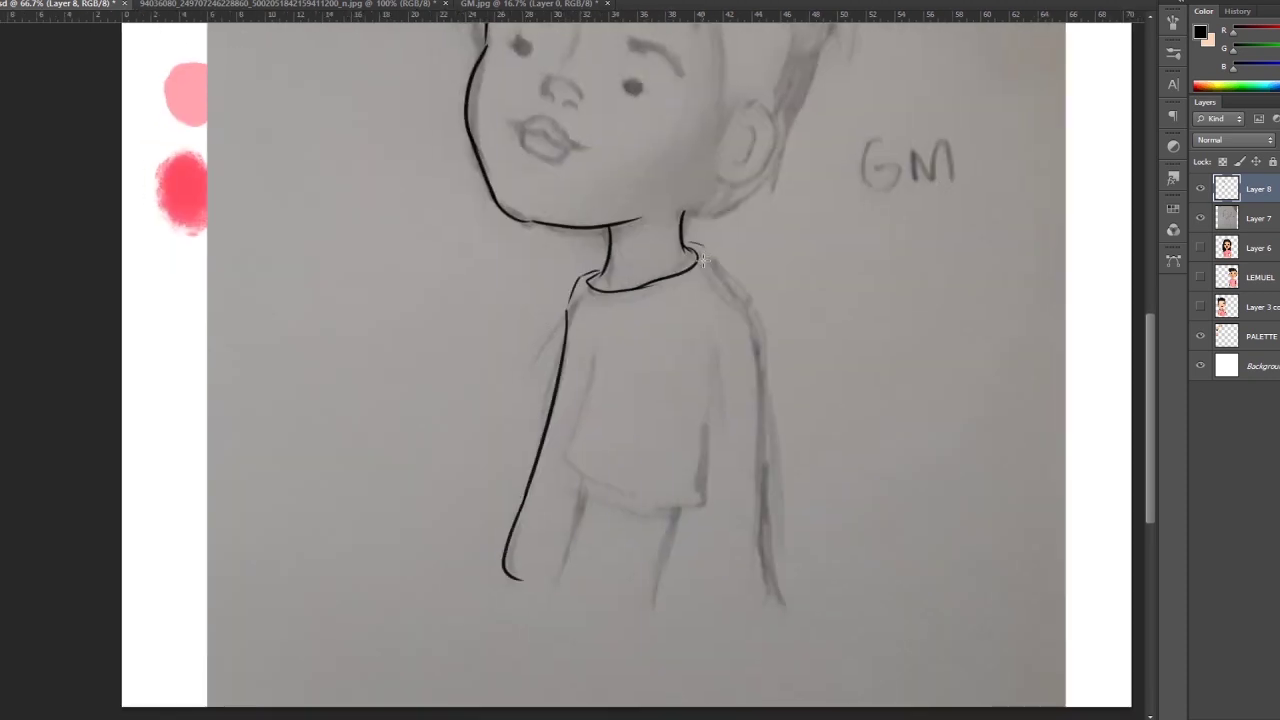
left_click_drag(702, 261, 795, 602)
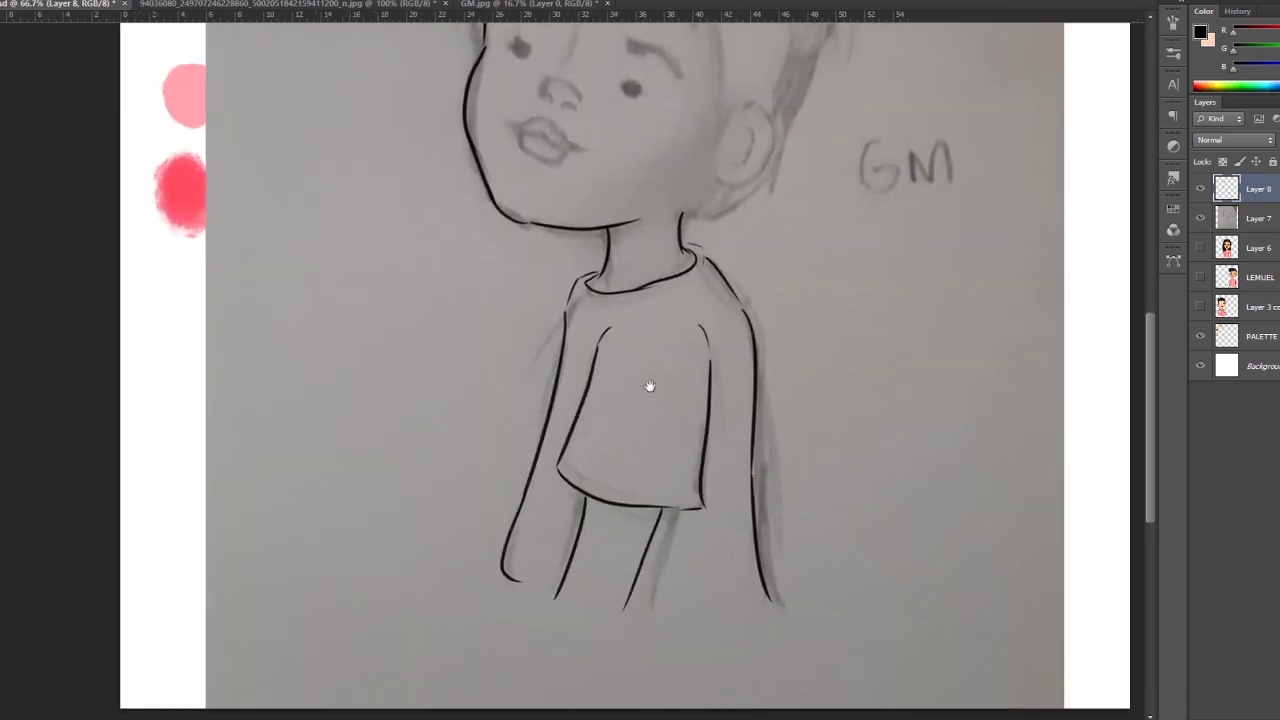
left_click_drag(649, 383, 599, 566)
Ink the head top, right cheek, ear, back of head and outer hair line, then add Layer 9.
left_click_drag(537, 79, 439, 169)
left_click_drag(669, 214, 654, 336)
mouse_move(562, 84)
left_mouse_down()
mouse_move(593, 245)
mouse_move(590, 193)
left_mouse_up()
left_click_drag(770, 378, 792, 455)
left_click_drag(738, 458, 708, 486)
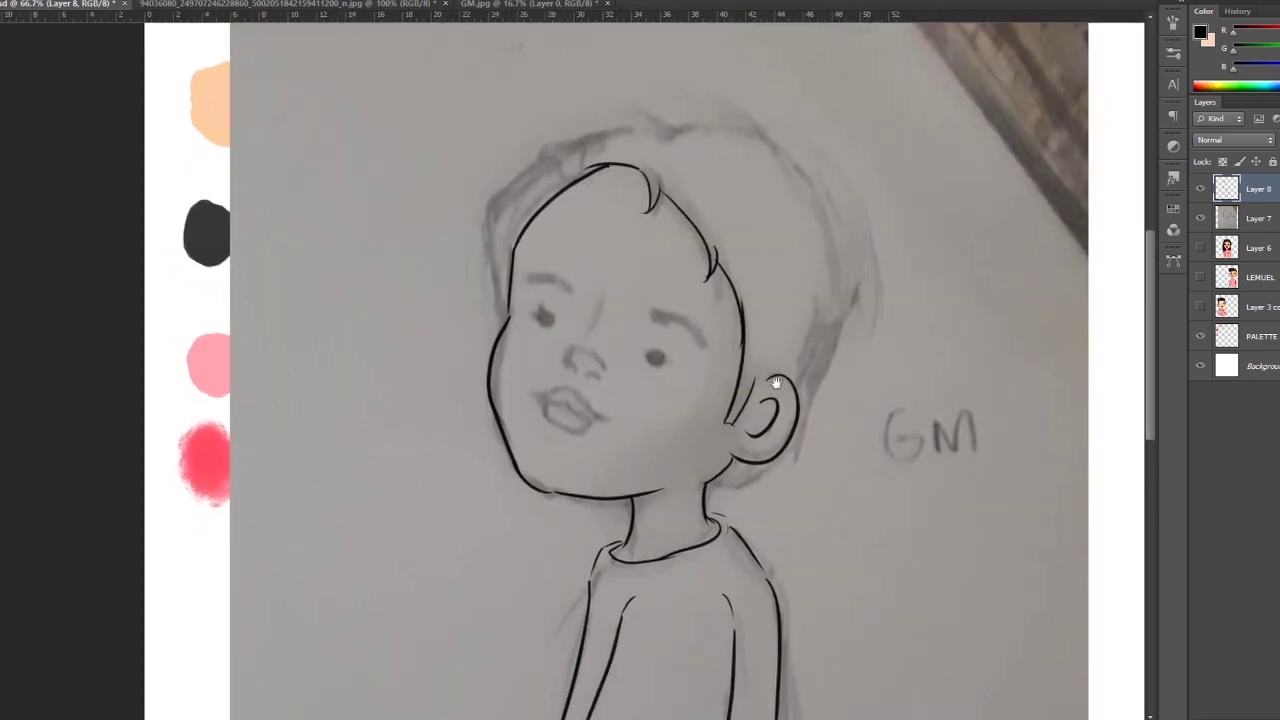
left_click_drag(780, 397, 731, 421)
left_click_drag(789, 350, 753, 485)
left_click_drag(685, 506, 744, 566)
left_click_drag(672, 215, 515, 424)
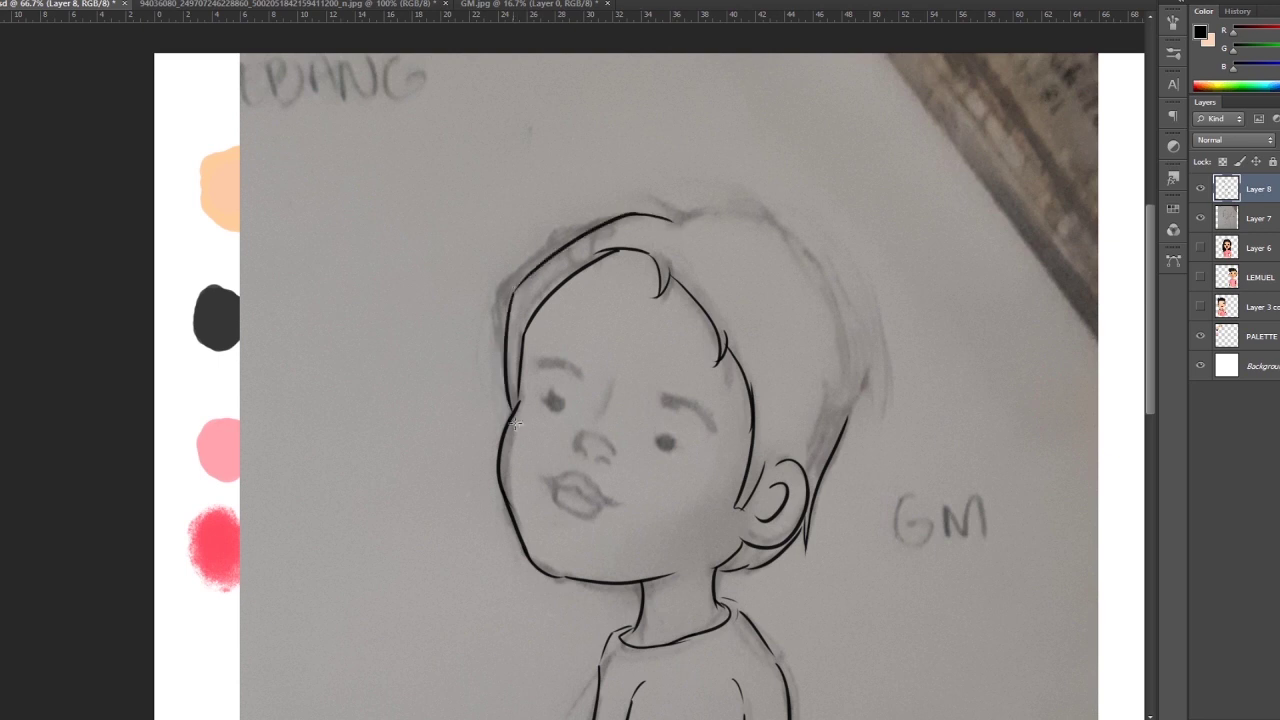
left_click_drag(860, 372, 850, 130)
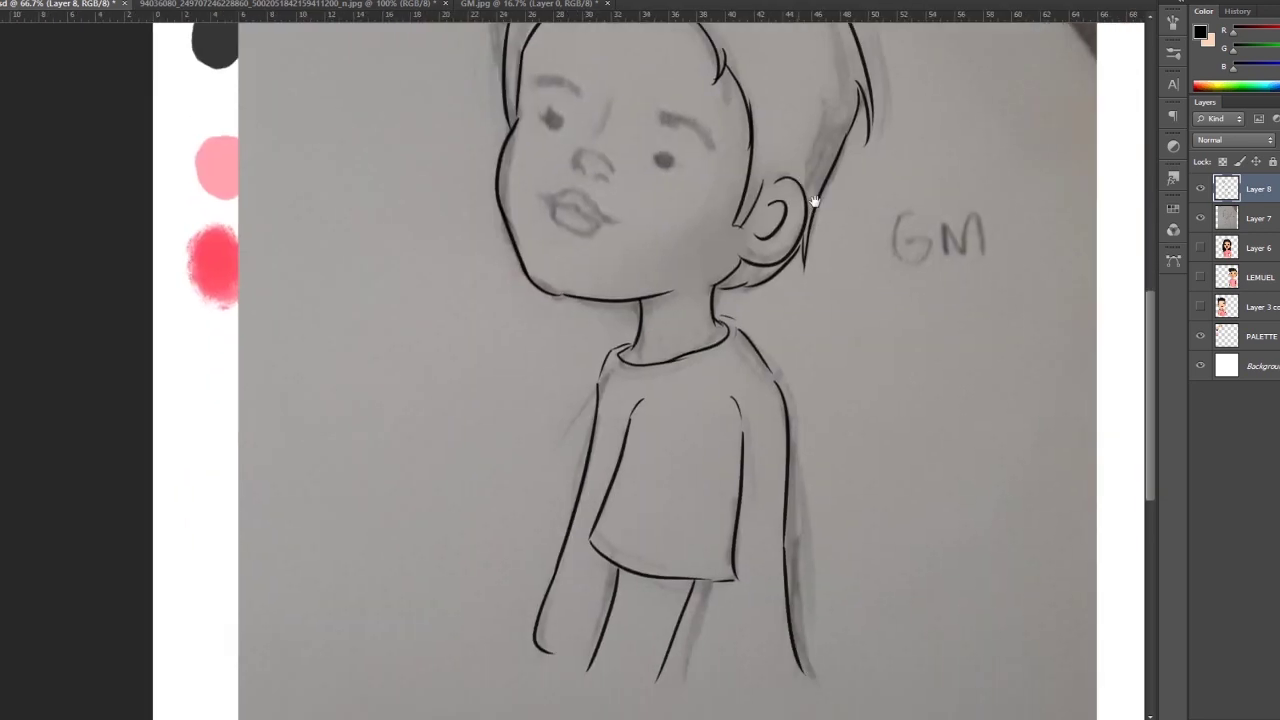
key("ctrl+shift+alt+n")
scroll(605, 220, "up", 2)
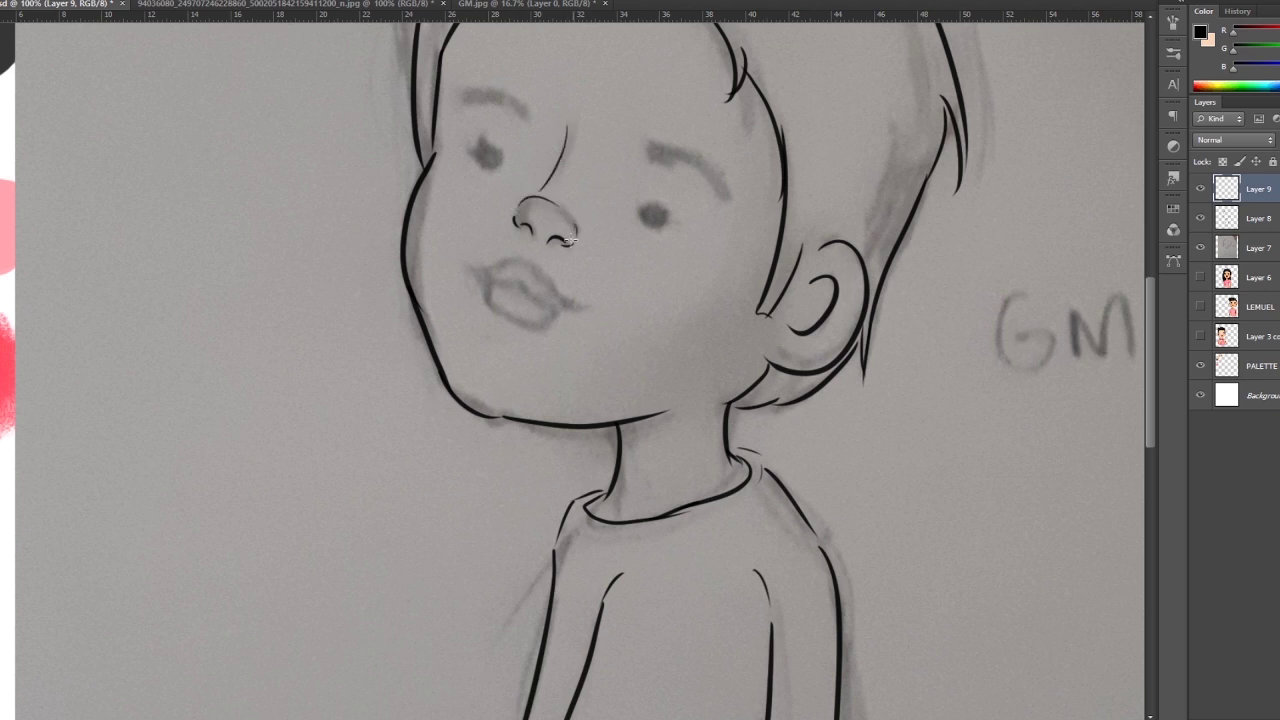
On a new layer, paint the left eye as a small black dot with a thick eyebrow.
left_click_drag(570, 239, 493, 334)
key("ctrl+shift+alt+n")
left_click(412, 262)
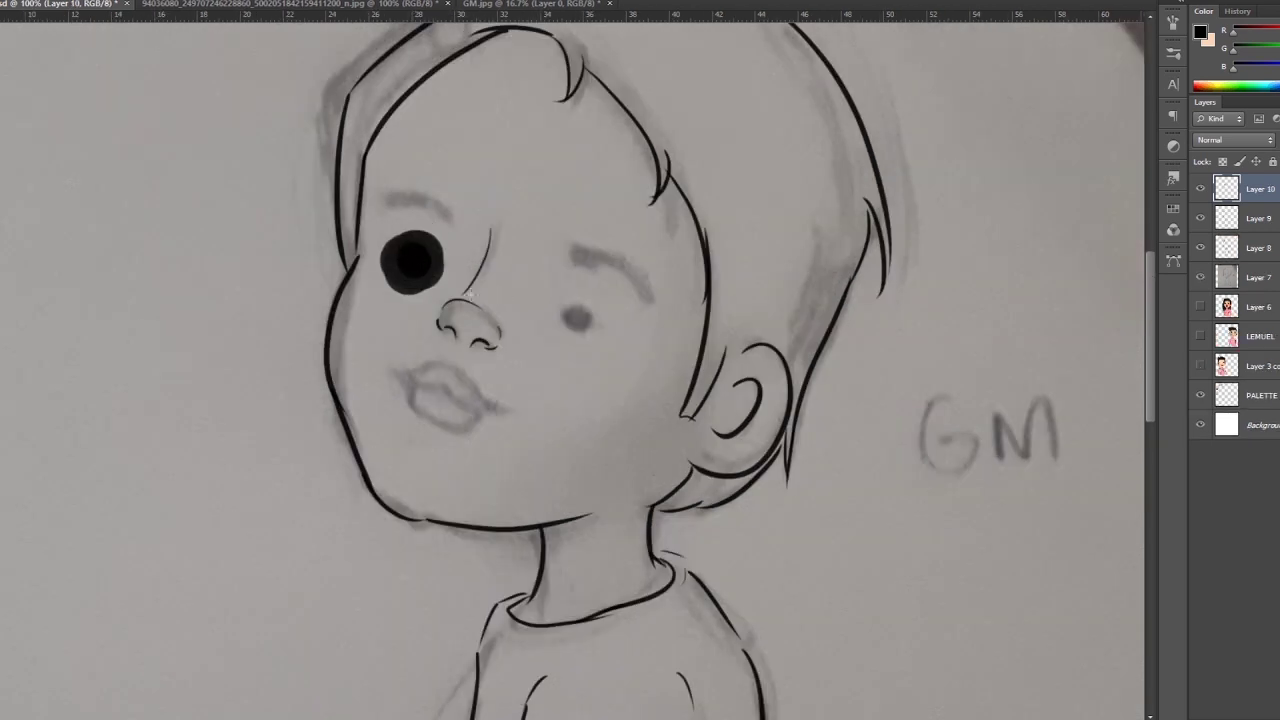
key("ctrl+z")
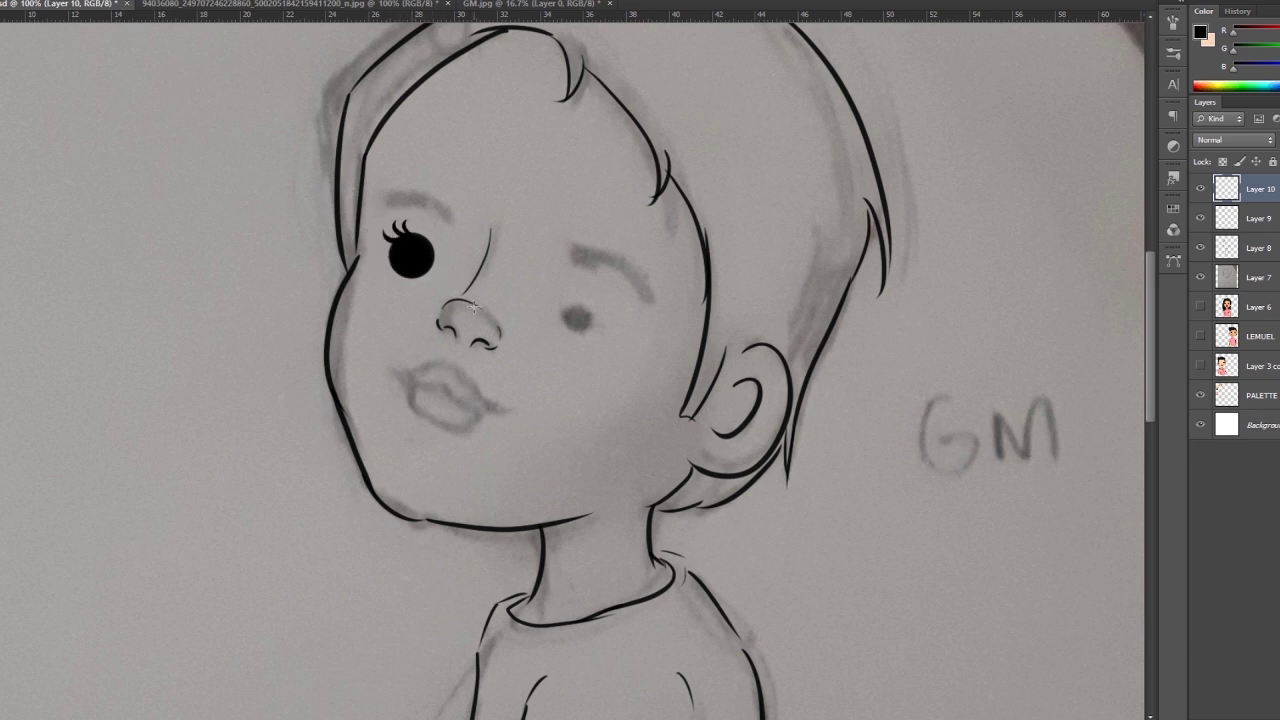
left_click_drag(386, 211, 452, 212)
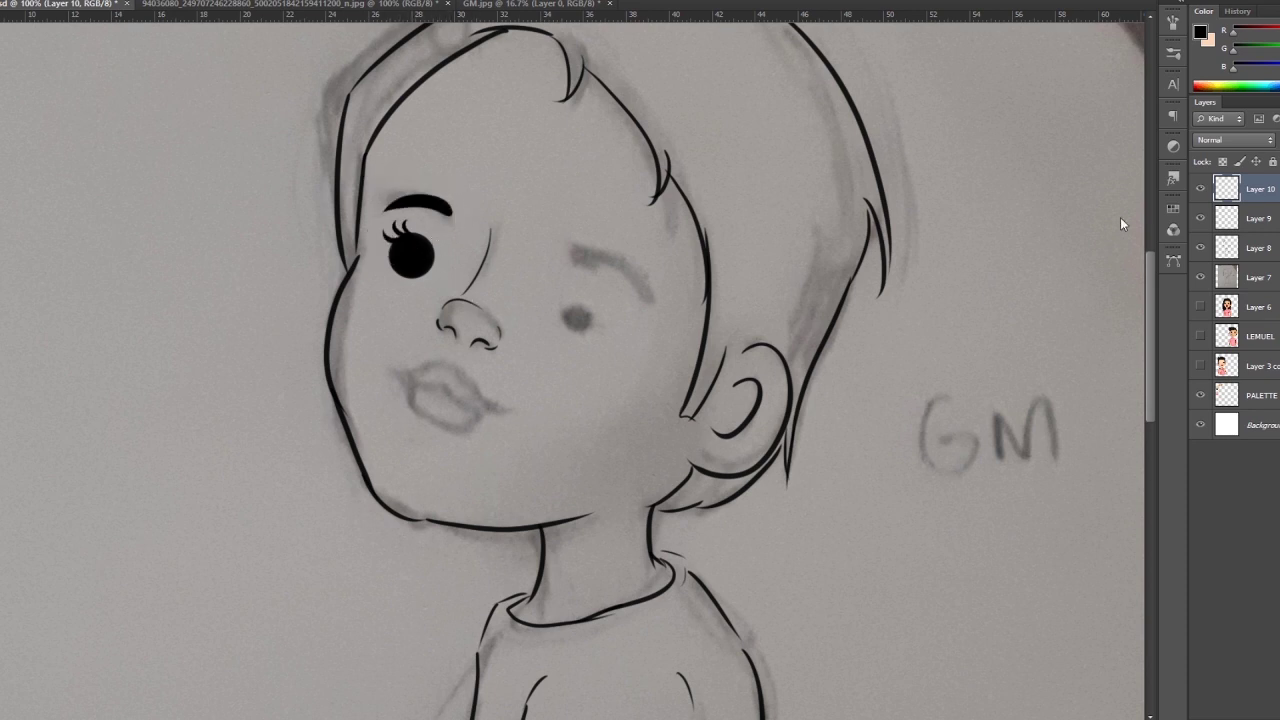
Duplicate the left eye, then move and rotate the copy into place as the right eye.
key("ctrl+j")
key("ctrl+t")
left_click_drag(415, 250, 575, 310)
left_click_drag(652, 277, 640, 300)
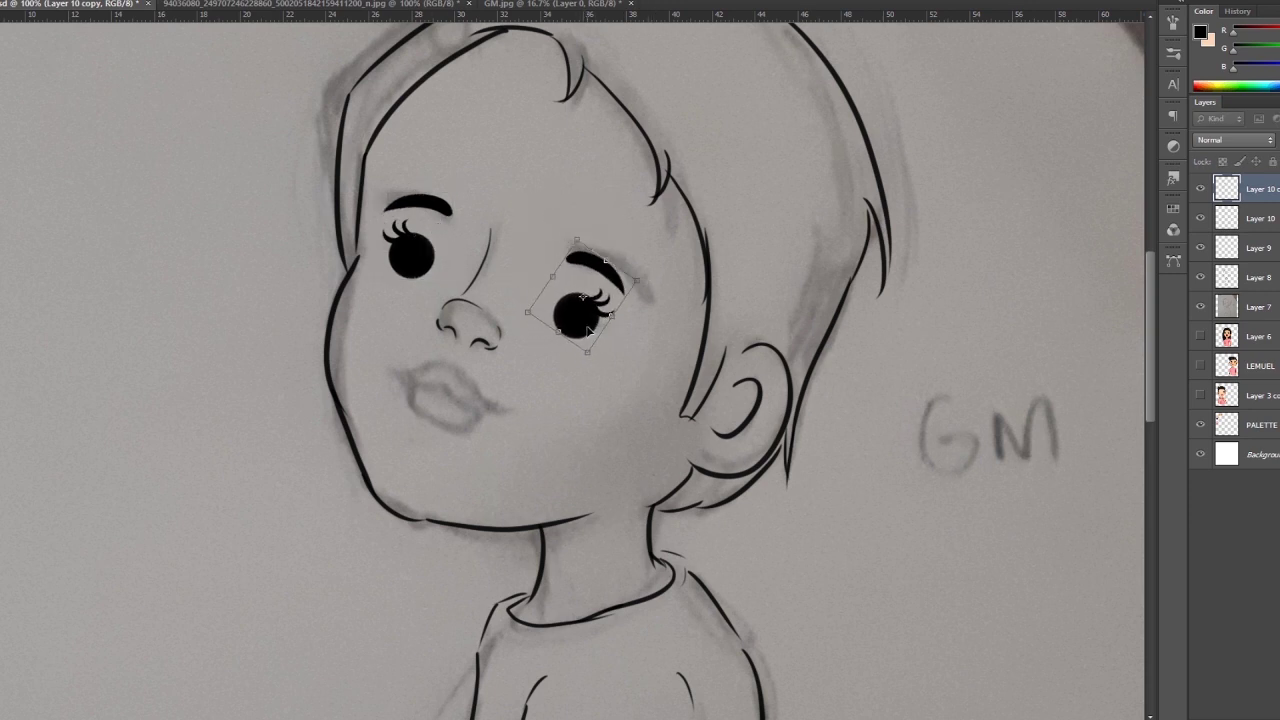
key("Return")
key("ctrl+shift+alt+n")
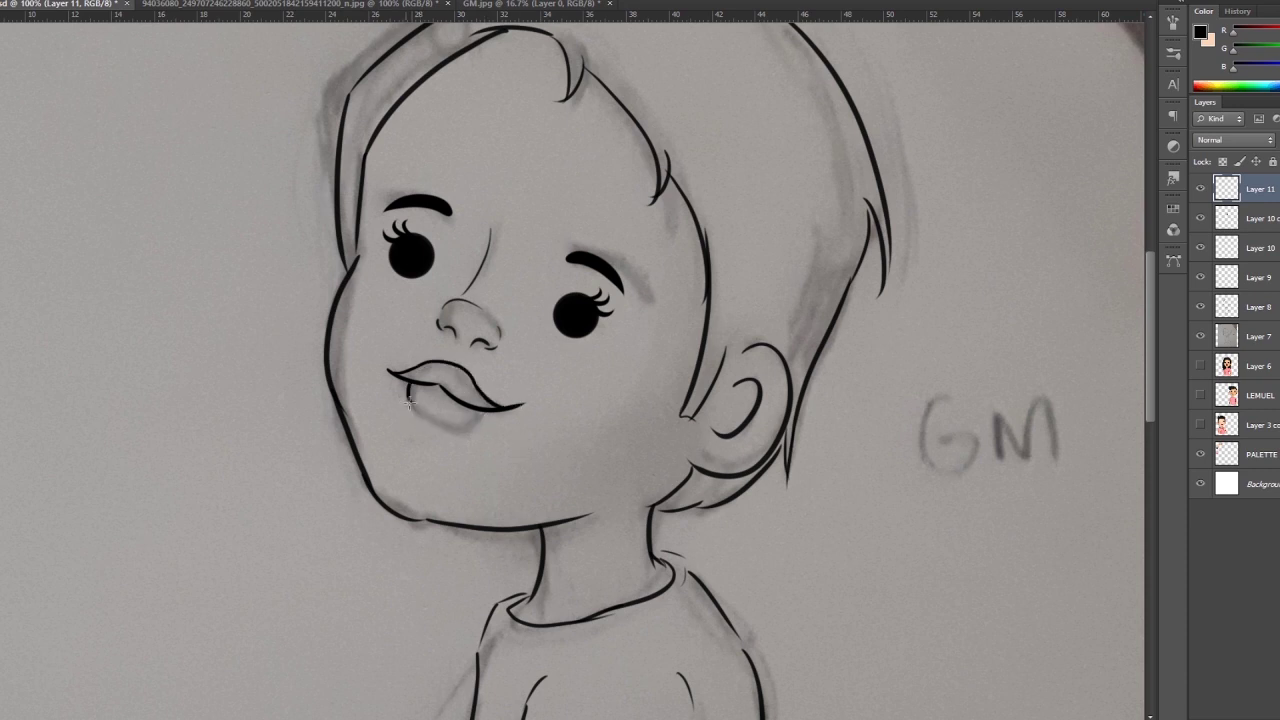
scroll(720, 368, "up", 3)
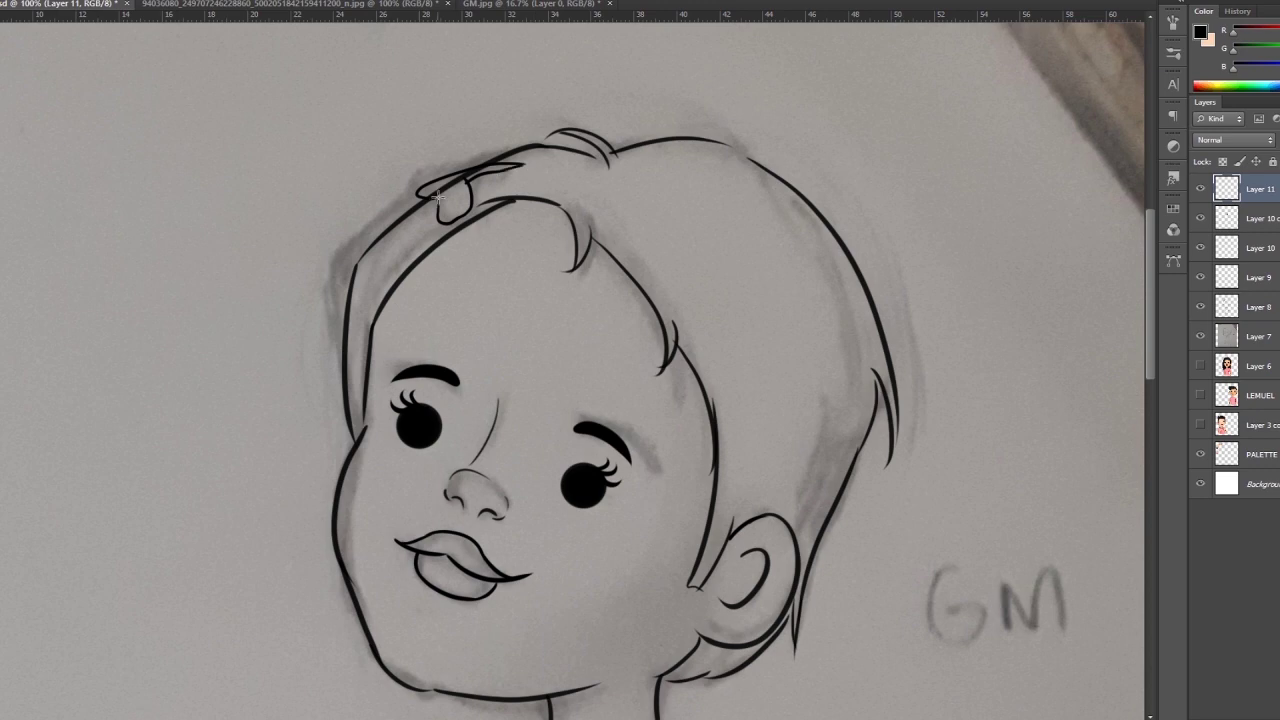
Select Layer 8, hide the grey sketch photo and zoom in to inspect the line art.
left_click(809, 215, "ctrl")
left_click(1200, 336)
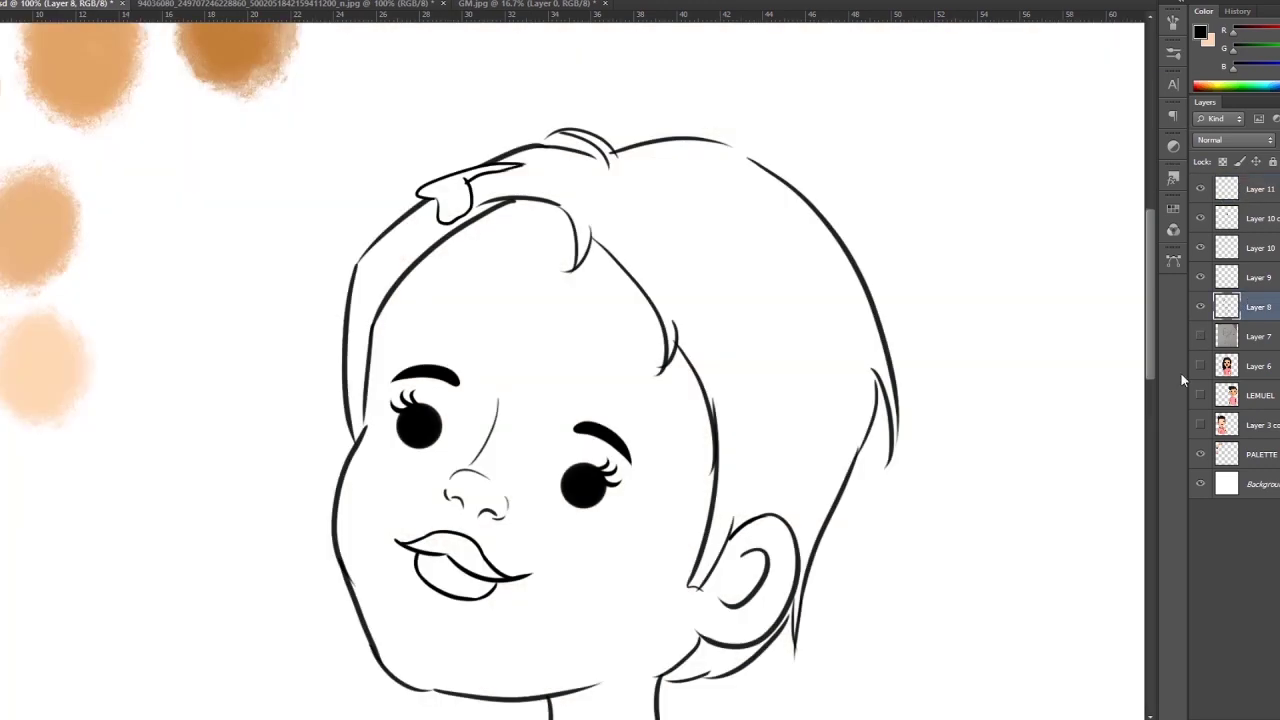
key("ctrl+minus")
key("ctrl+minus")
key("ctrl+plus")
key("ctrl+plus")
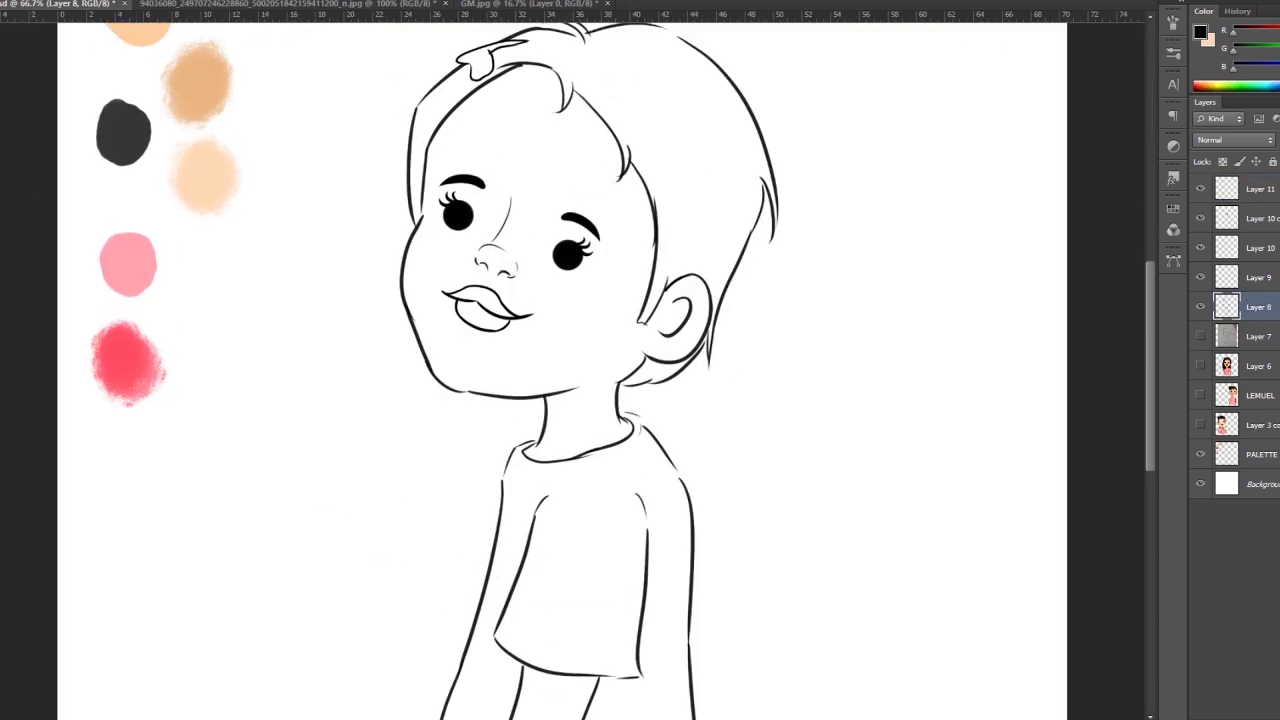
scroll(586, 360, "down", 3)
key("ctrl+plus")
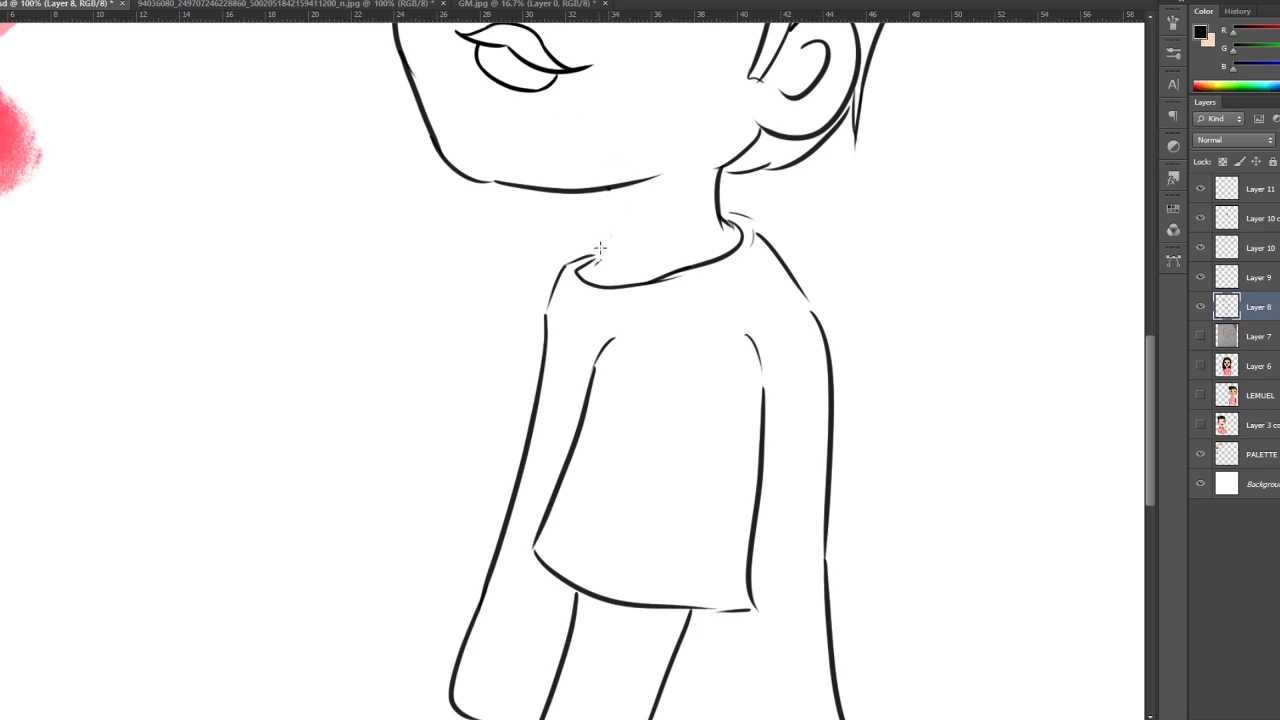
key("ctrl+minus")
key("ctrl+minus")
key("ctrl+plus")
key("ctrl+plus")
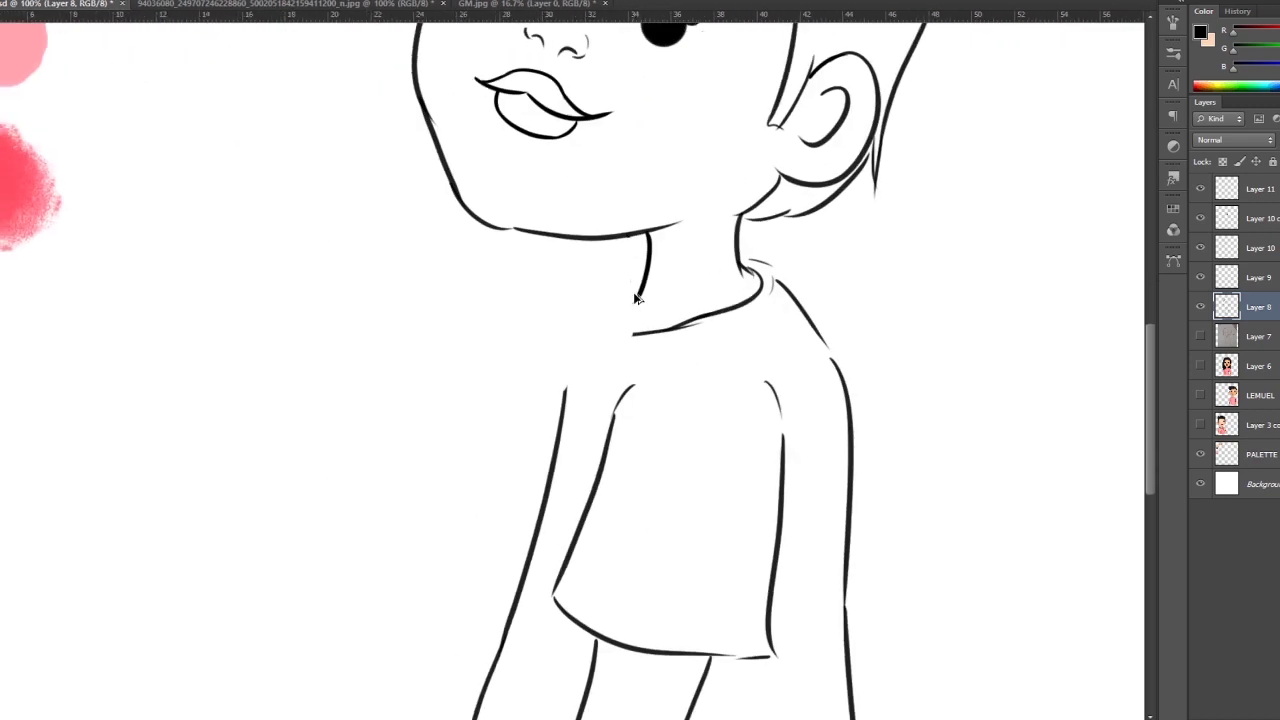
Review the whole figure and remove the extra stroke at the lower body line.
key("ctrl+minus")
key("ctrl+plus")
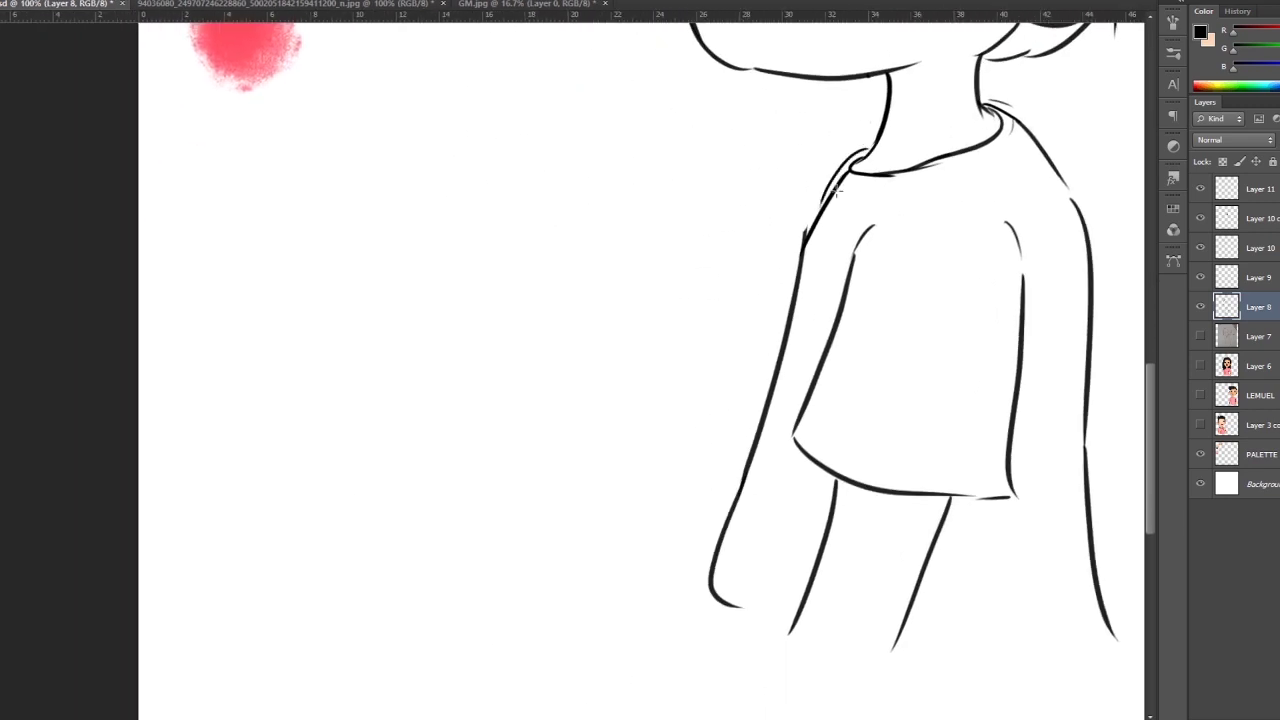
key("ctrl+minus")
key("ctrl+minus")
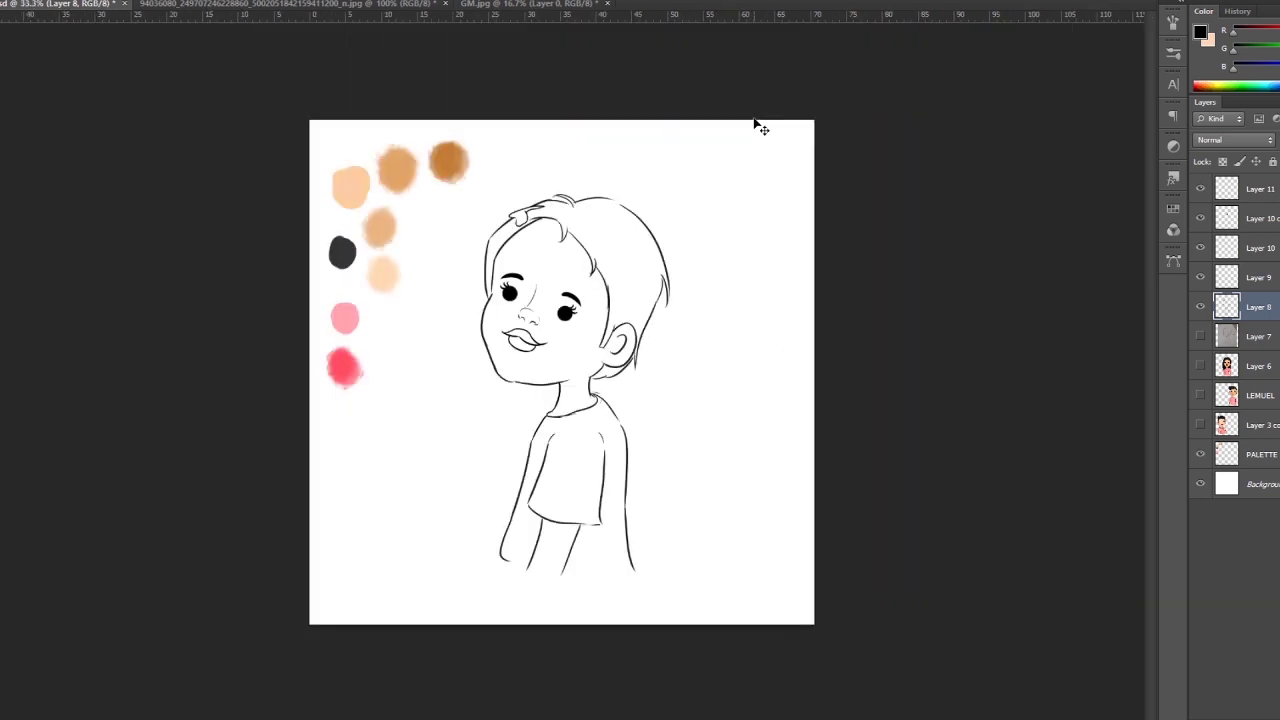
key("ctrl+plus")
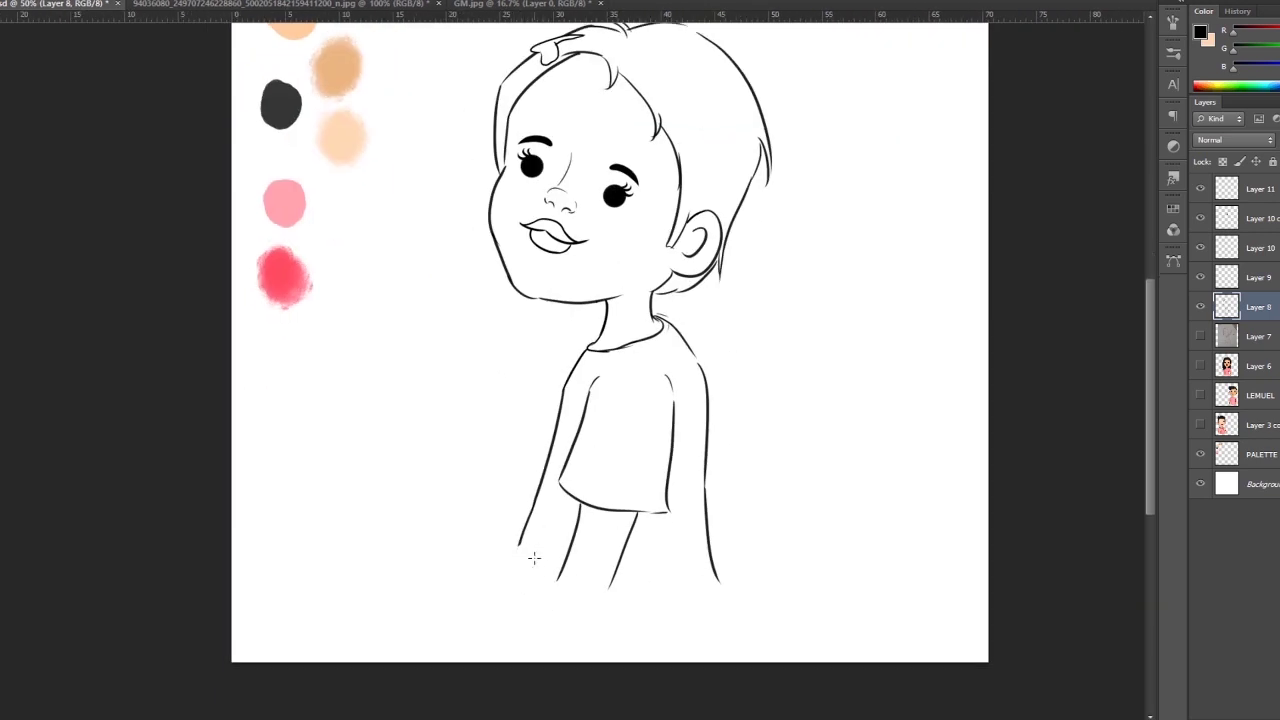
key("ctrl+z")
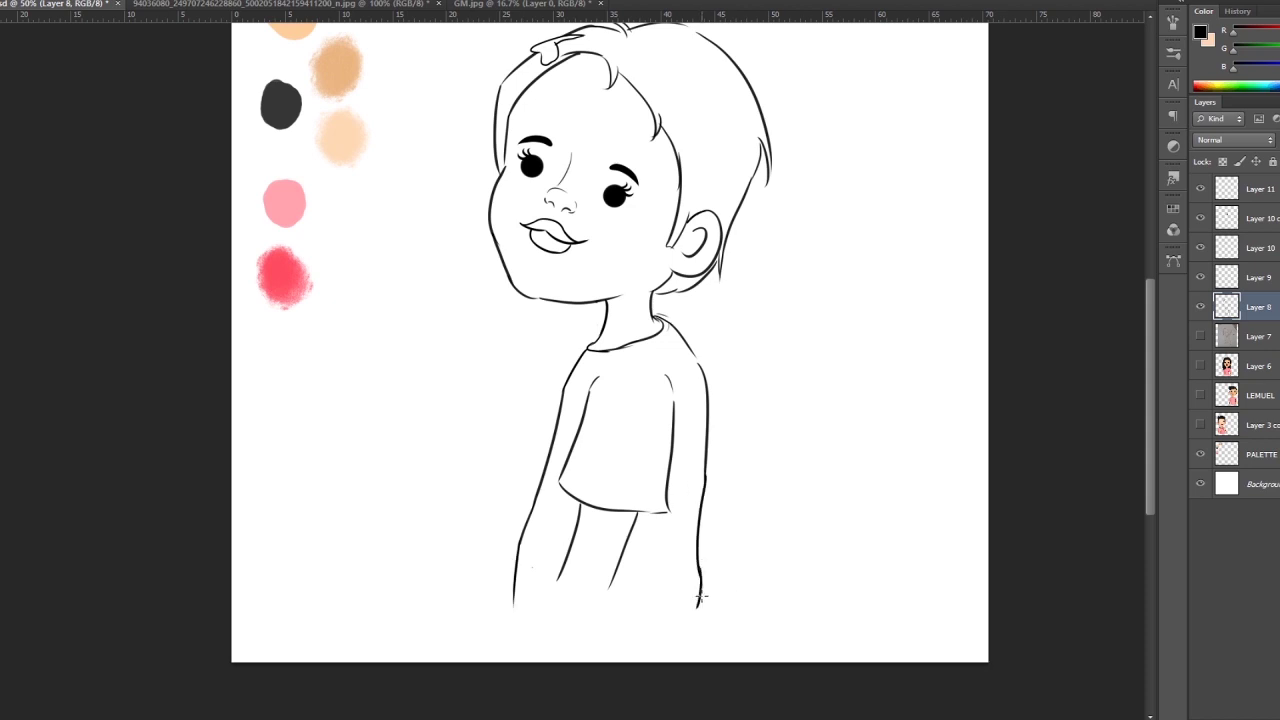
scroll(700, 598, "up", 2)
scroll(632, 300, "down", 5)
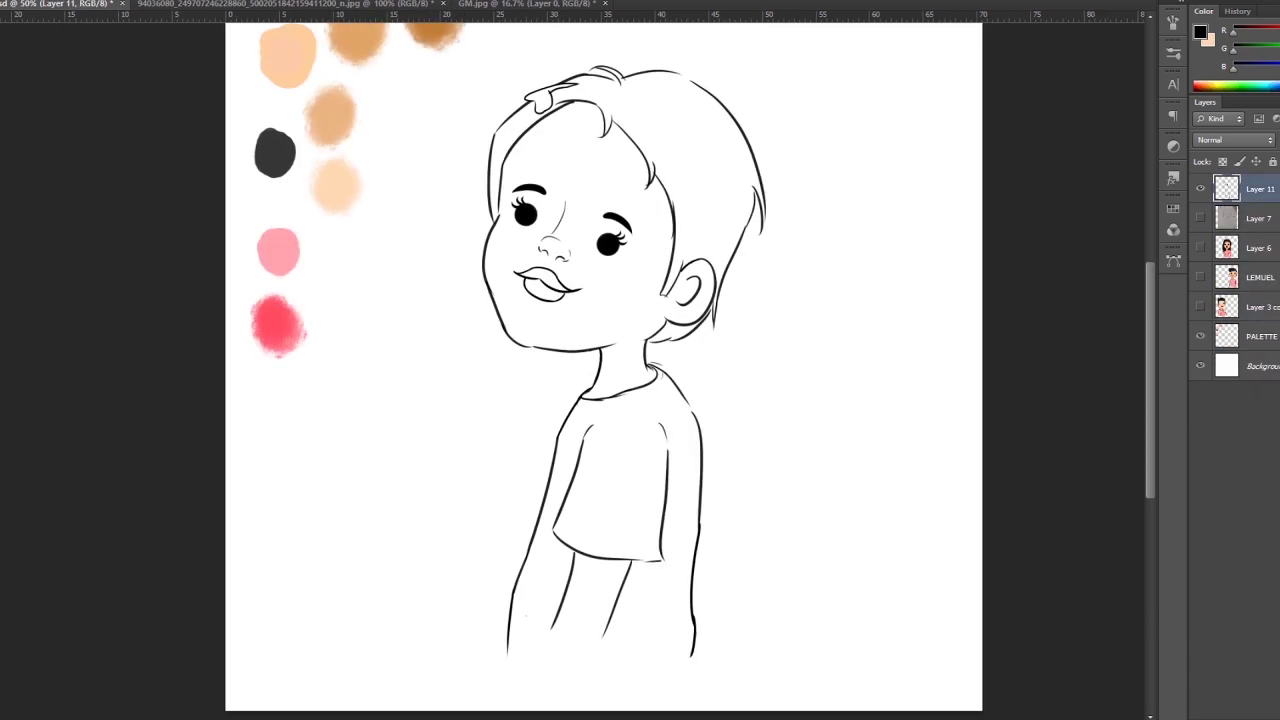
Pick the light peach swatch and paint skin along the forehead, hairline and right cheek.
left_click(332, 186, "alt")
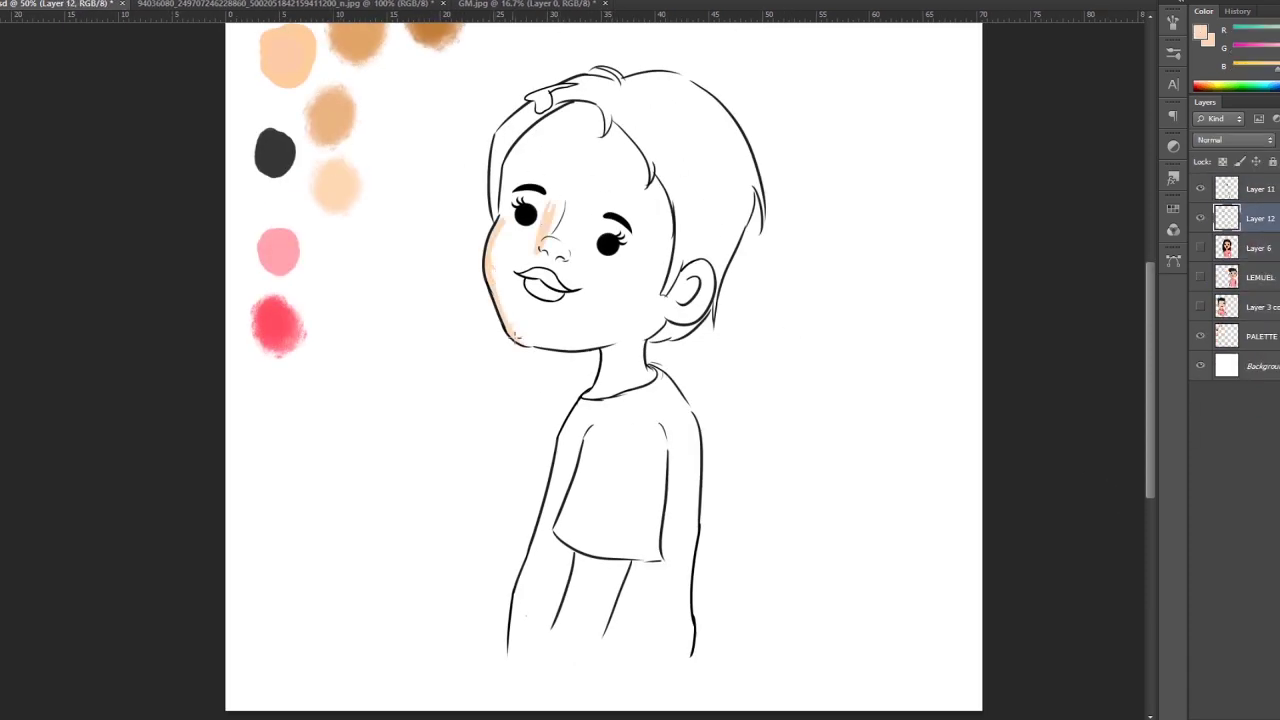
scroll(575, 347, "up", 3)
scroll(580, 440, "up", 2)
scroll(580, 440, "up", 3)
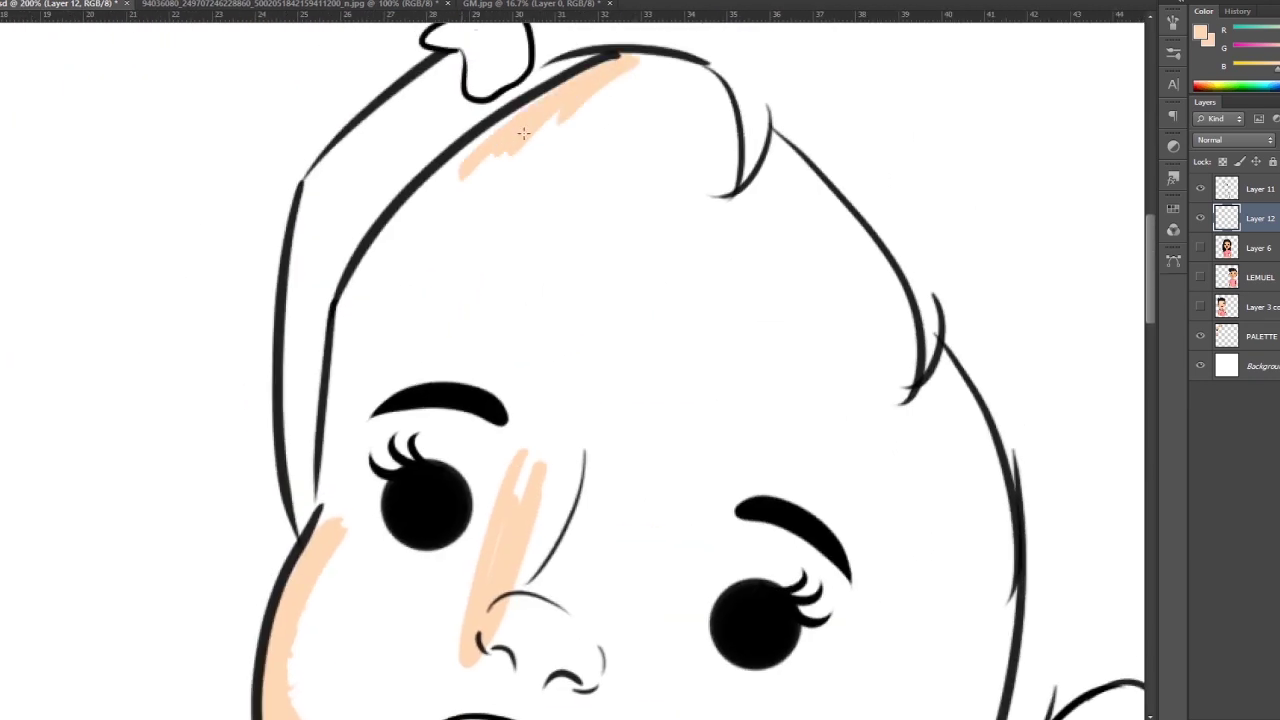
mouse_move(560, 90)
left_mouse_down()
mouse_move(448, 173)
mouse_move(357, 334)
mouse_move(322, 510)
left_mouse_up()
mouse_move(640, 60)
left_mouse_down()
mouse_move(730, 140)
mouse_move(653, 74)
mouse_move(740, 190)
mouse_move(840, 220)
mouse_move(900, 400)
mouse_move(990, 462)
mouse_move(1005, 625)
left_mouse_up()
scroll(1000, 450, "down", 5)
left_click_drag(1000, 280, 990, 530)
scroll(990, 480, "down", 2)
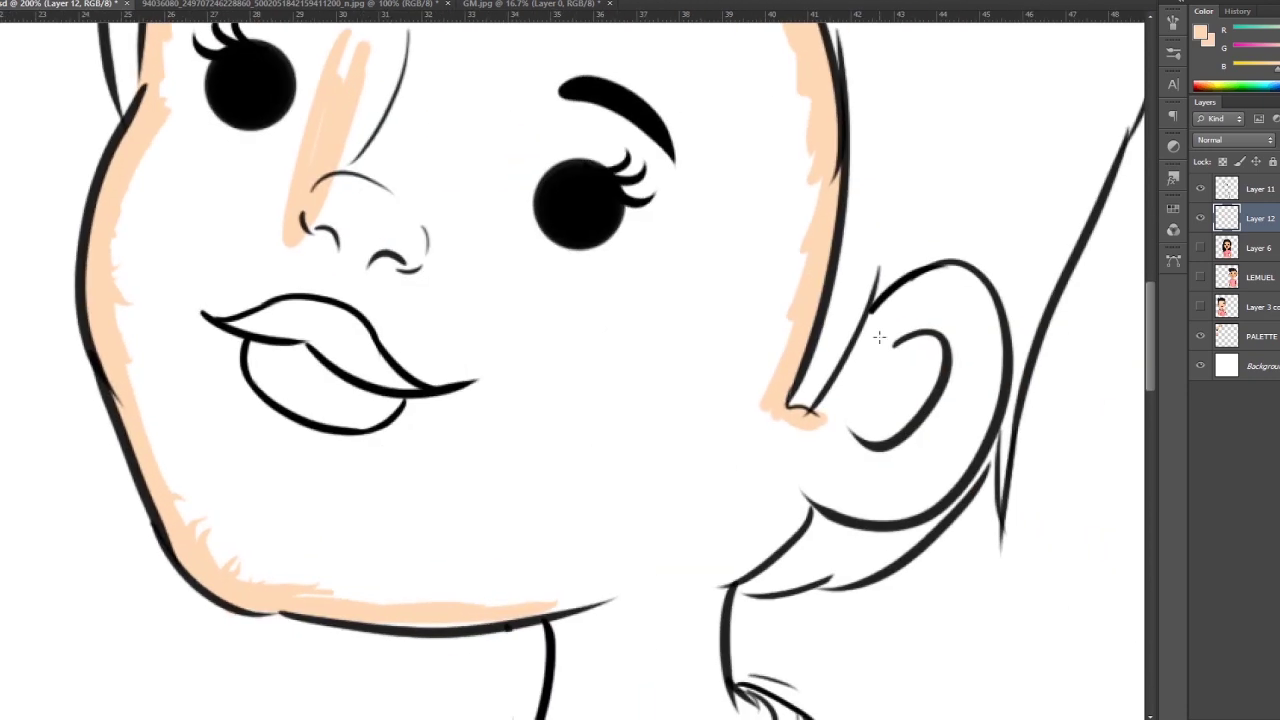
Fill the ear, jaw, neck, cheek, nose, forehead and lower arm with peach.
mouse_move(816, 420)
left_mouse_down()
mouse_move(972, 275)
mouse_move(995, 490)
mouse_move(837, 508)
mouse_move(871, 528)
left_mouse_up()
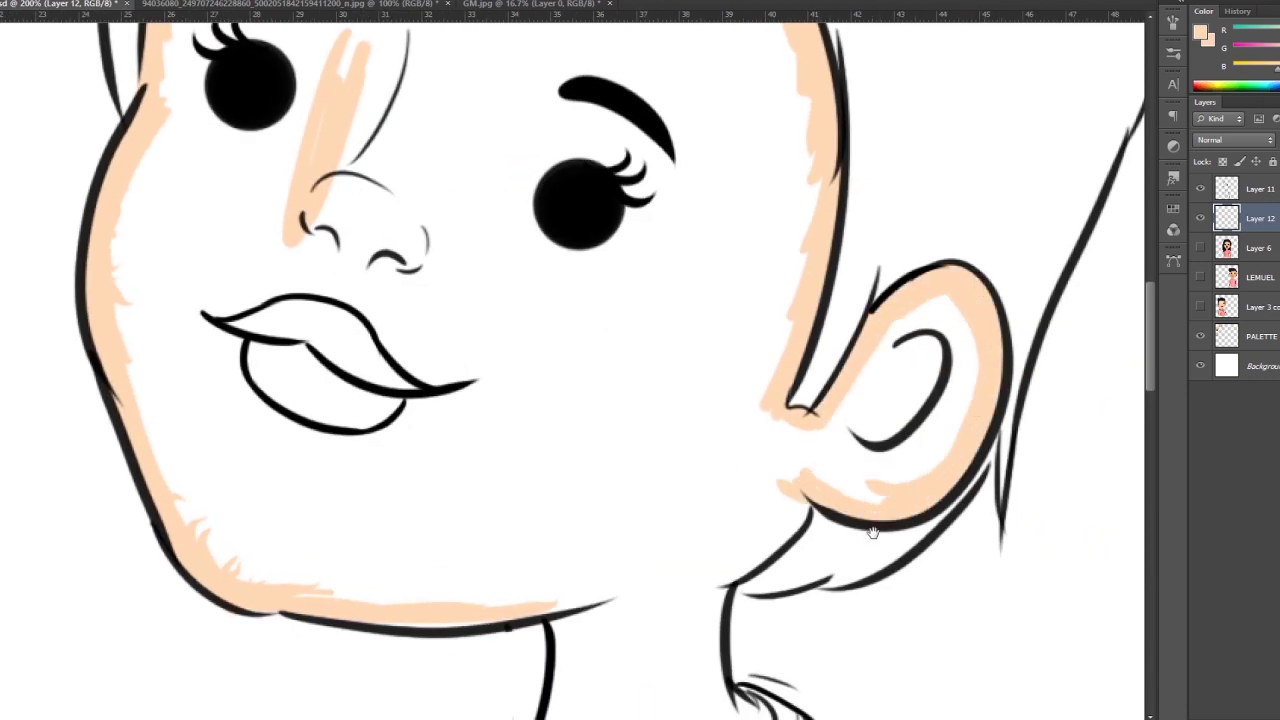
scroll(871, 528, "down", 5)
mouse_move(880, 290)
left_mouse_down()
mouse_move(845, 520)
mouse_move(680, 608)
mouse_move(655, 520)
mouse_move(456, 428)
left_mouse_up()
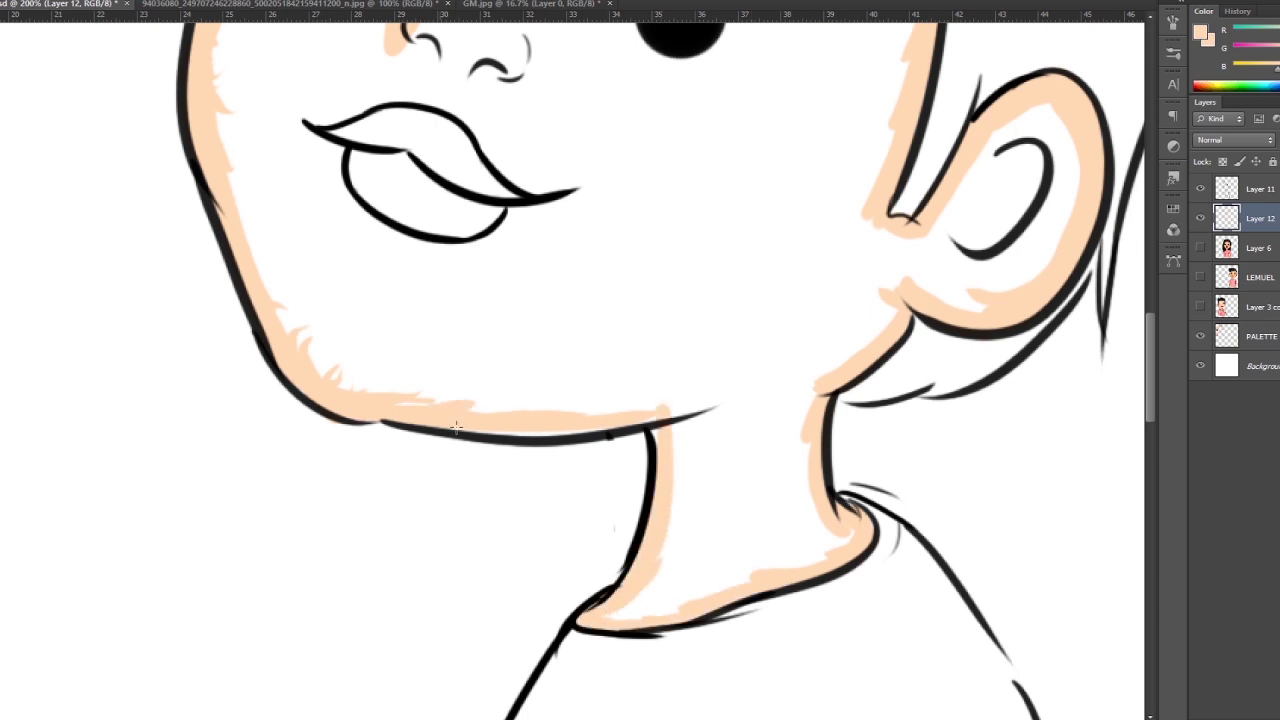
mouse_move(533, 422)
left_mouse_down()
mouse_move(700, 595)
mouse_move(822, 547)
left_mouse_up()
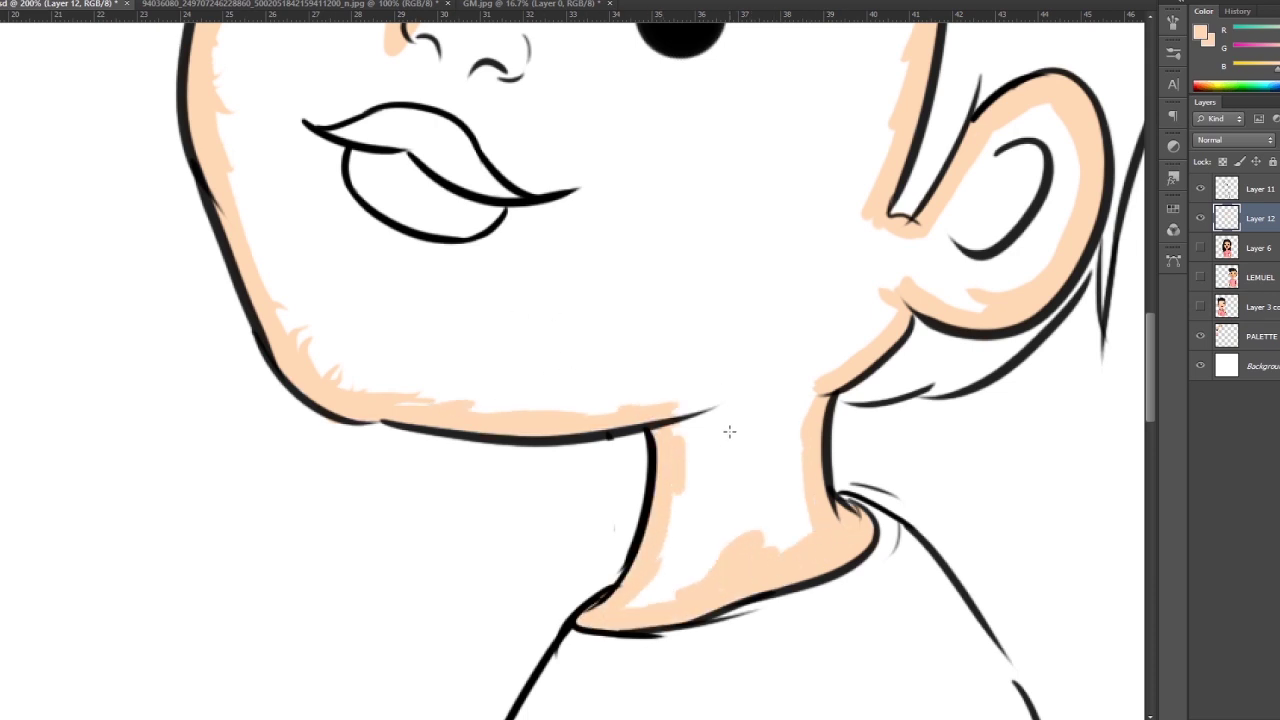
mouse_move(729, 431)
left_mouse_down()
mouse_move(690, 560)
mouse_move(800, 400)
mouse_move(909, 286)
mouse_move(968, 252)
mouse_move(814, 300)
mouse_move(670, 390)
mouse_move(330, 300)
mouse_move(250, 137)
left_mouse_up()
mouse_move(250, 137)
left_mouse_down()
mouse_move(340, 357)
mouse_move(508, 491)
mouse_move(451, 91)
mouse_move(386, 406)
left_mouse_up()
mouse_move(386, 406)
left_mouse_down()
mouse_move(320, 240)
mouse_move(492, 210)
mouse_move(528, 486)
mouse_move(386, 300)
mouse_move(560, 300)
mouse_move(745, 345)
mouse_move(709, 551)
mouse_move(851, 500)
mouse_move(634, 354)
mouse_move(639, 336)
mouse_move(810, 345)
left_mouse_up()
mouse_move(780, 200)
left_mouse_down()
mouse_move(760, 330)
mouse_move(660, 570)
mouse_move(985, 230)
left_mouse_up()
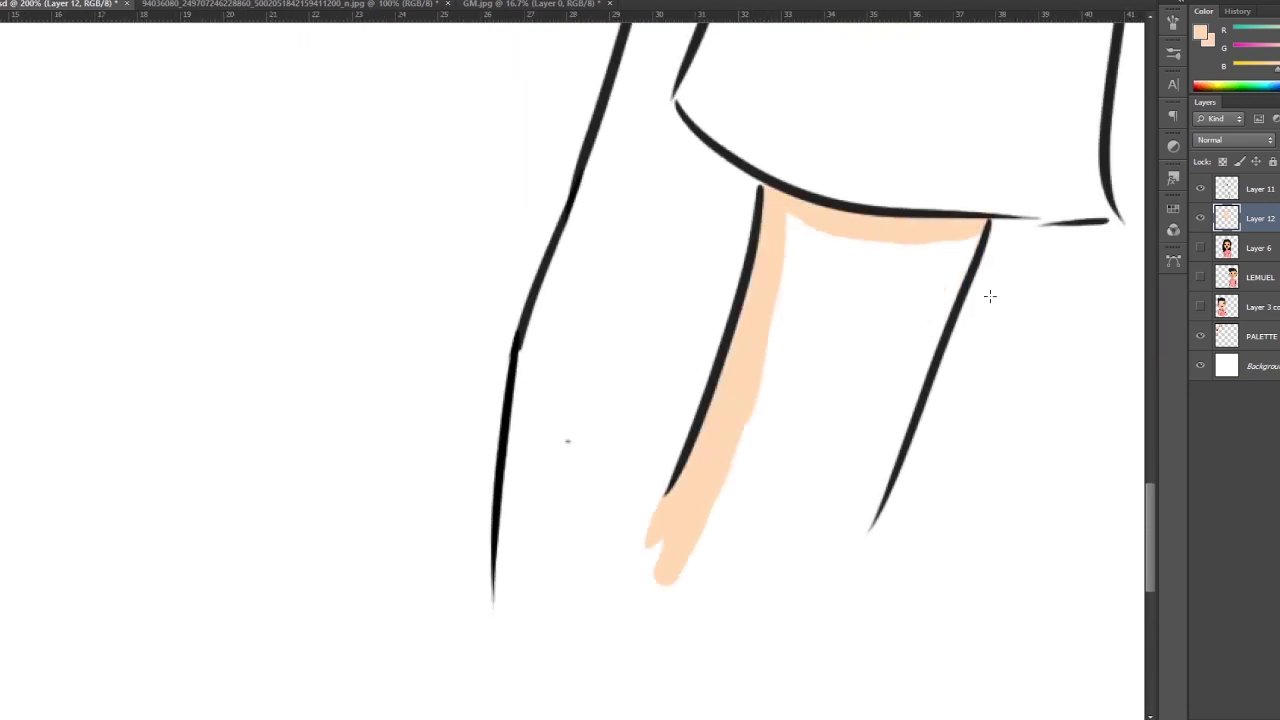
mouse_move(989, 296)
left_mouse_down()
mouse_move(931, 277)
mouse_move(737, 449)
mouse_move(660, 575)
mouse_move(673, 542)
left_mouse_up()
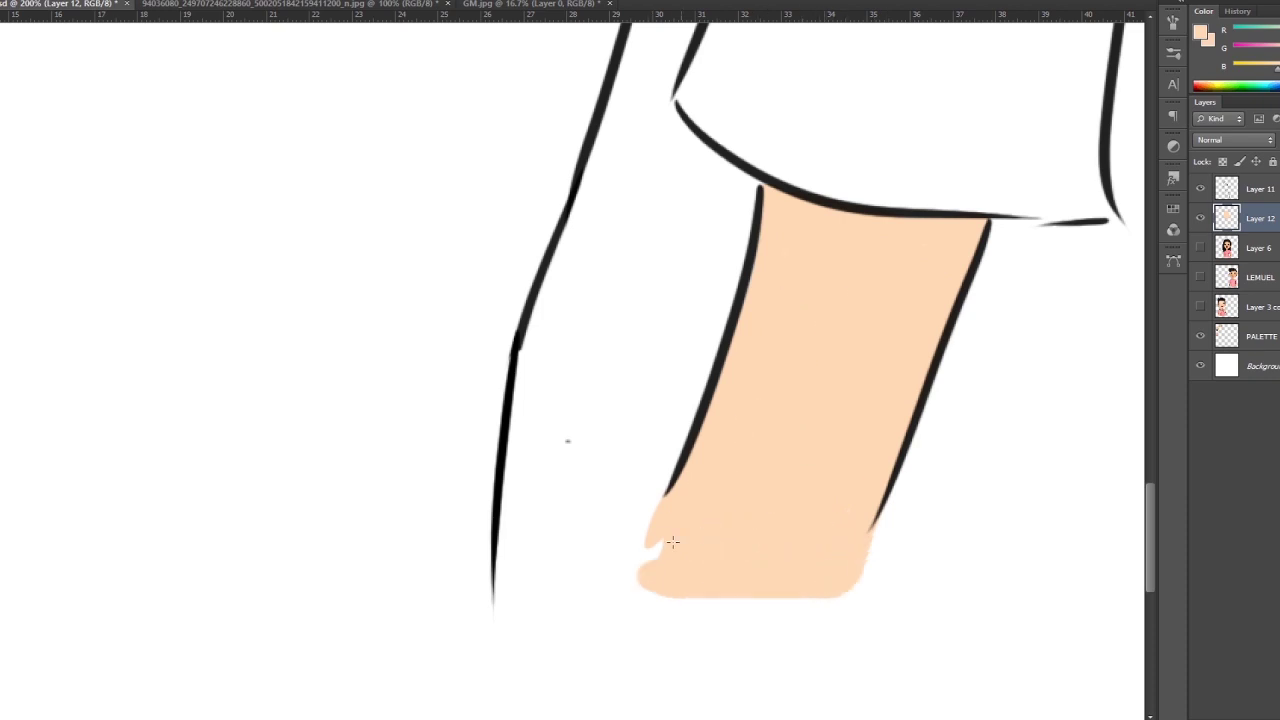
key("ctrl+minus")
On a new layer beneath the skin, pick pink and paint along the shirt neckline.
key("ctrl+shift+alt+n")
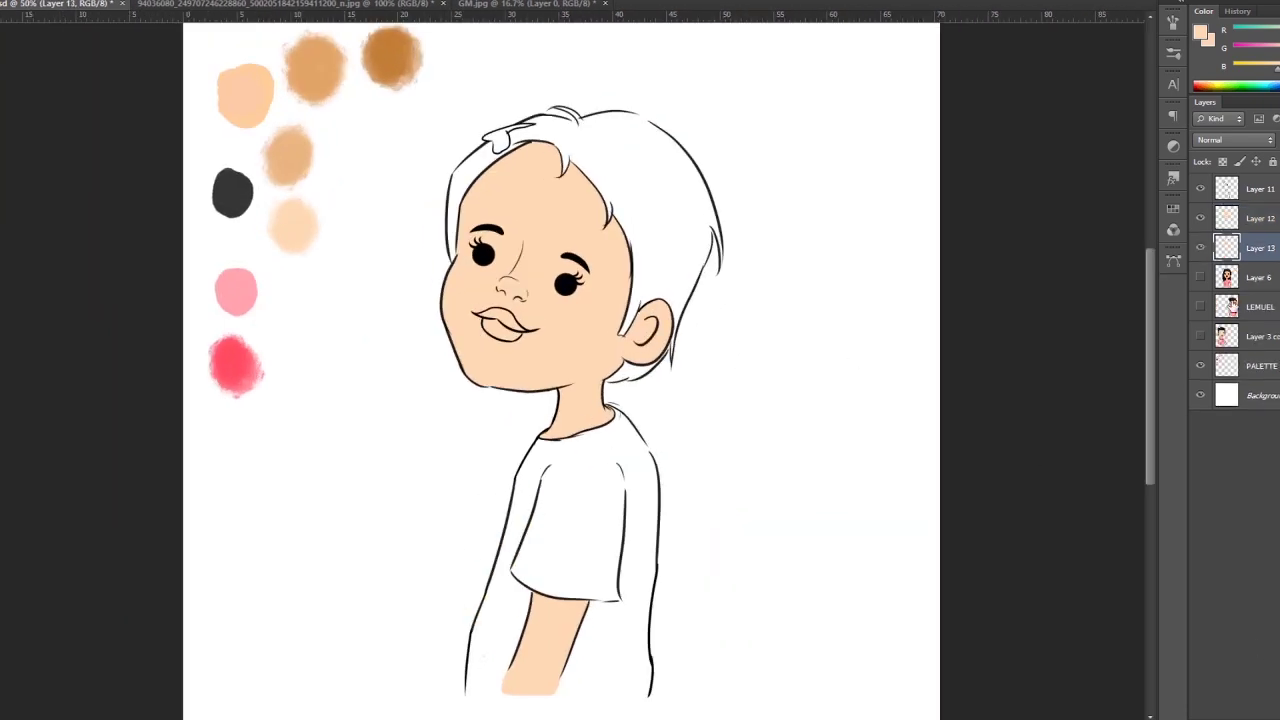
key("ctrl+plus")
left_click(286, 63, "alt")
mouse_move(705, 260)
left_mouse_down()
mouse_move(665, 335)
mouse_move(663, 457)
mouse_move(611, 600)
left_mouse_up()
key("ctrl+plus")
scroll(611, 600, "down", 3)
Fill the rest of the shirt with pink, including the right edge, shoulder and sleeve.
mouse_move(606, 440)
left_mouse_down()
mouse_move(600, 545)
mouse_move(932, 422)
left_mouse_up()
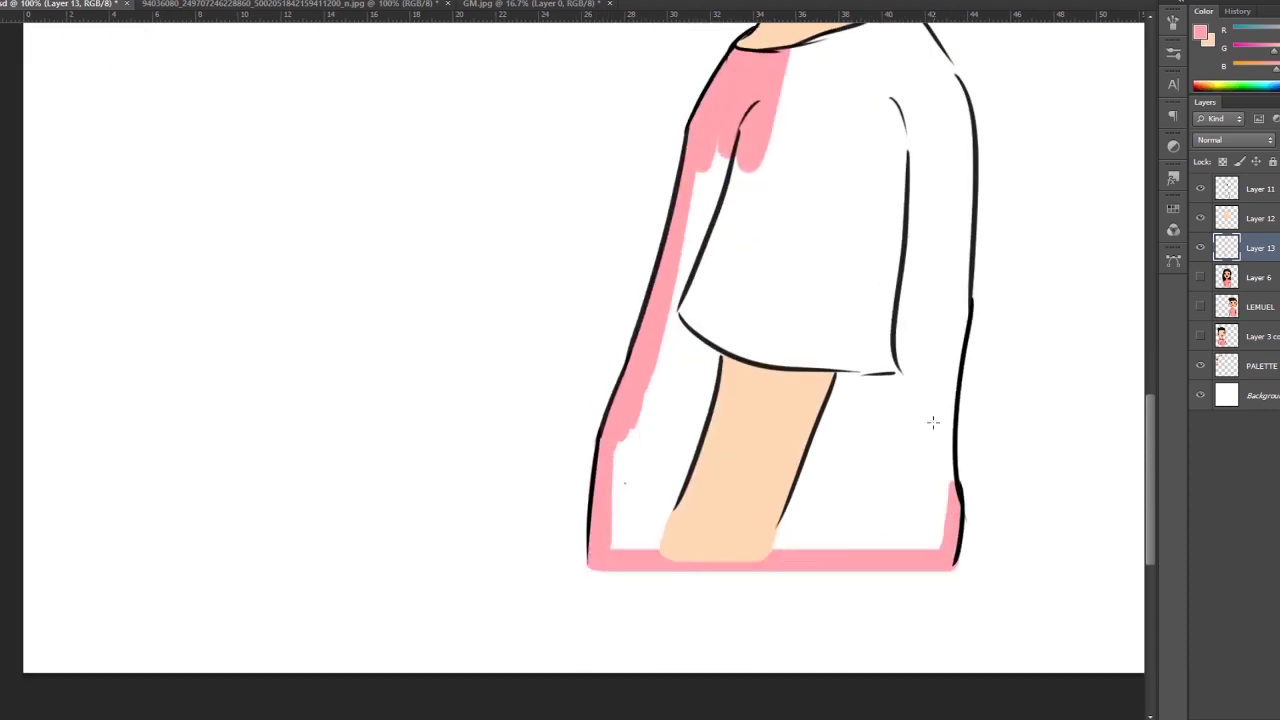
mouse_move(952, 72)
left_mouse_down()
mouse_move(962, 224)
mouse_move(930, 505)
left_mouse_up()
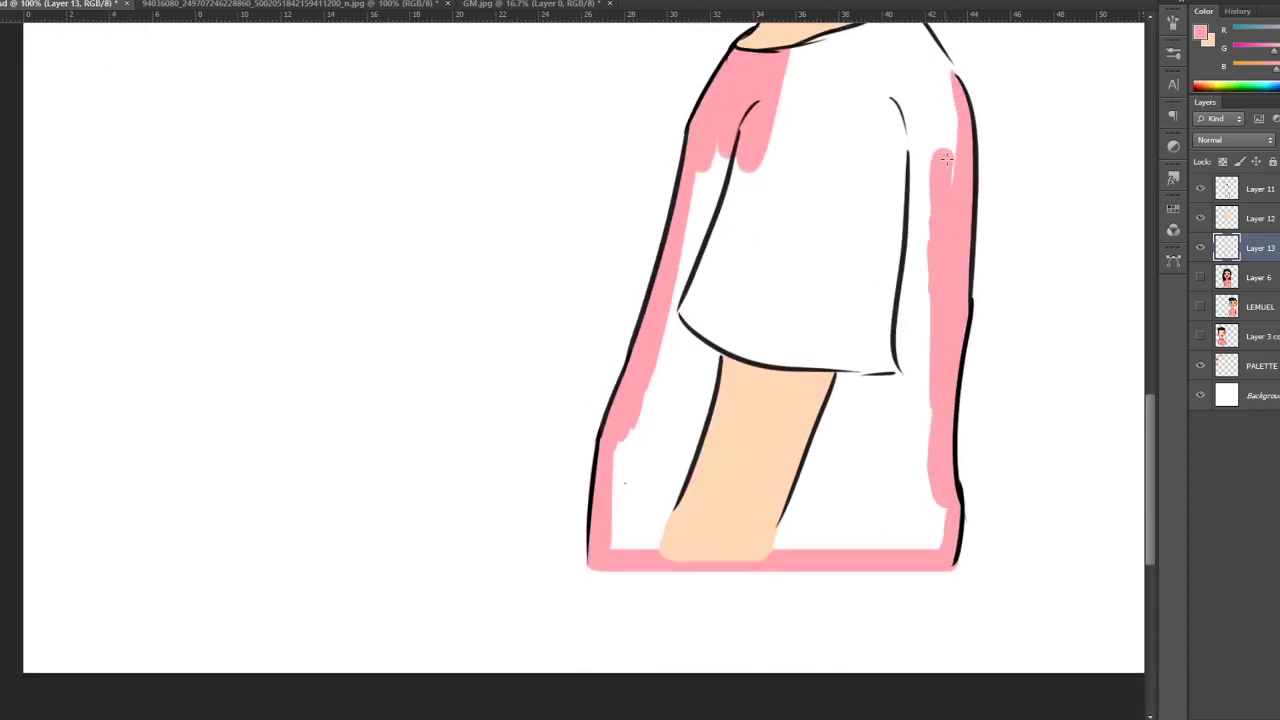
scroll(930, 505, "up", 2)
mouse_move(862, 104)
left_mouse_down()
mouse_move(924, 188)
mouse_move(930, 256)
left_mouse_up()
left_click_drag(764, 170, 832, 146)
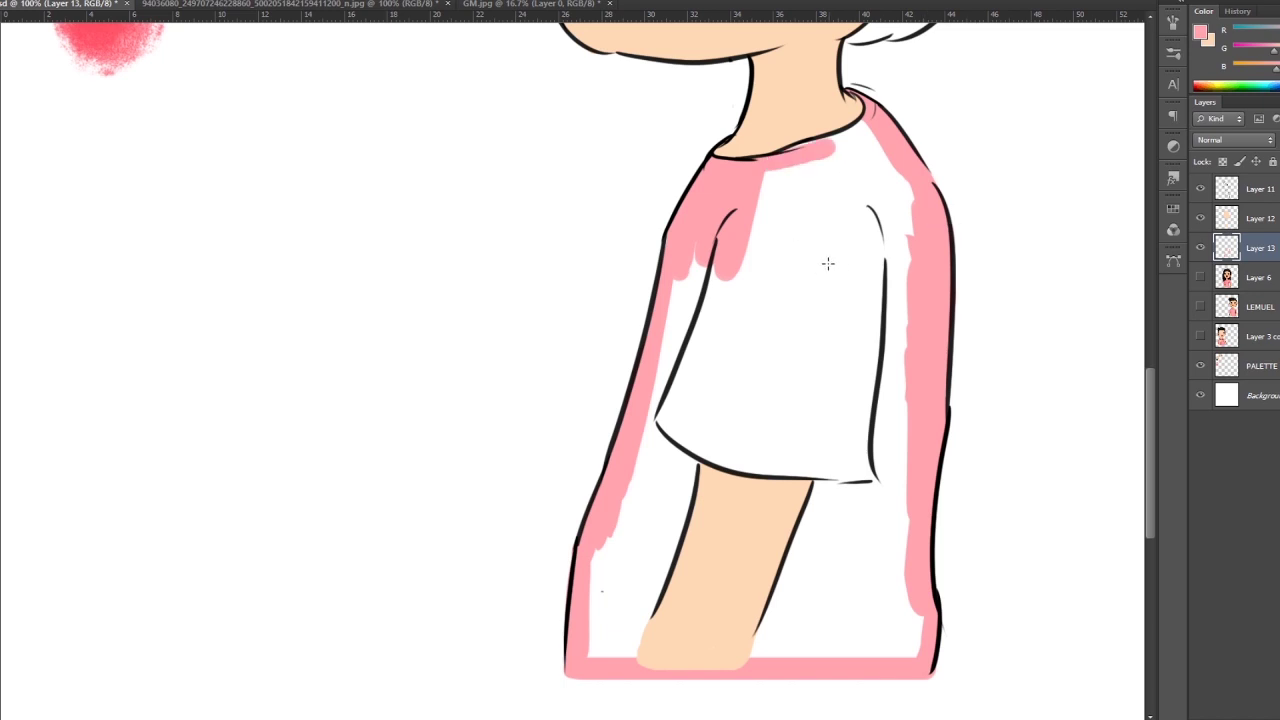
mouse_move(829, 263)
left_mouse_down()
mouse_move(740, 406)
mouse_move(765, 264)
mouse_move(897, 257)
mouse_move(798, 401)
mouse_move(871, 523)
mouse_move(664, 483)
mouse_move(686, 586)
mouse_move(819, 538)
left_mouse_up()
key("ctrl+minus")
key("ctrl+minus")
key("ctrl+minus")
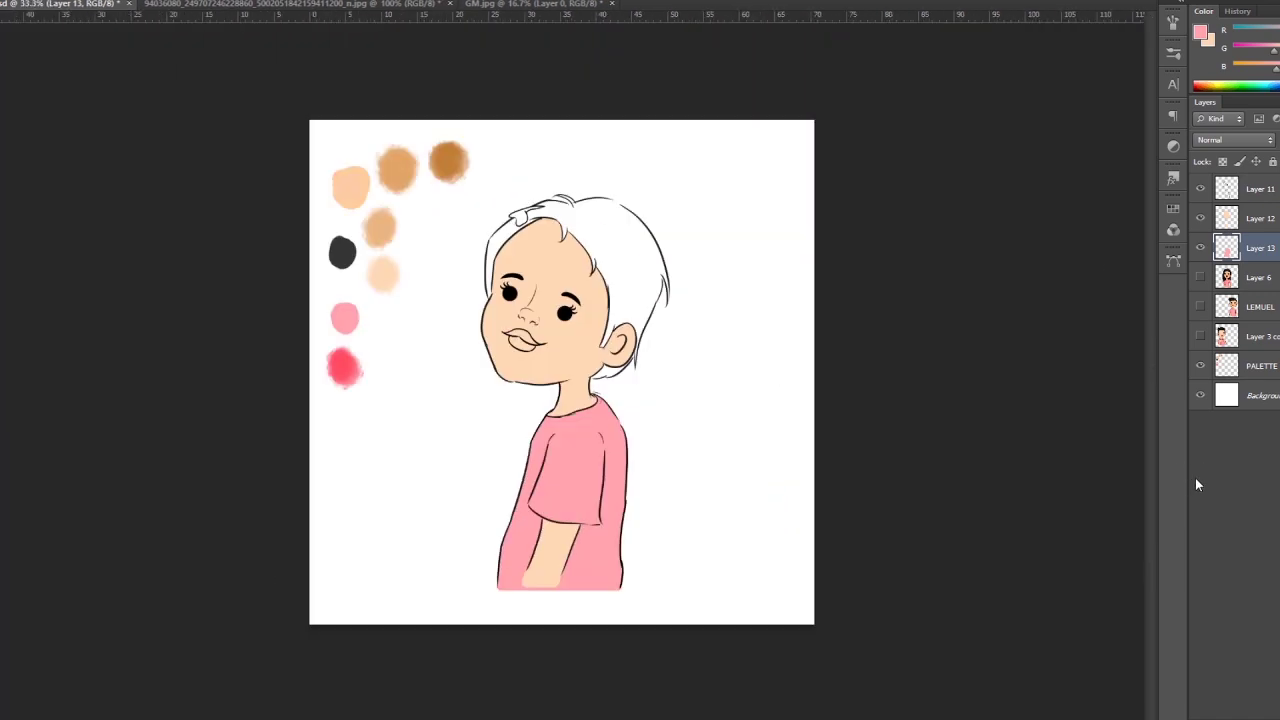
On a new layer, brush dark grey over the back, top and left side of the hair.
key("ctrl+shift+alt+n")
key("d")
key("ctrl+plus")
key("ctrl+plus")
mouse_move(612, 192)
left_mouse_down()
mouse_move(690, 260)
mouse_move(650, 70)
mouse_move(470, 75)
mouse_move(601, 105)
left_mouse_up()
key("ctrl+plus")
key("ctrl+plus")
mouse_move(298, 256)
left_mouse_down()
mouse_move(262, 372)
mouse_move(258, 438)
left_mouse_up()
mouse_move(285, 280)
left_mouse_down()
mouse_move(410, 140)
mouse_move(600, 70)
left_mouse_up()
Fill the white gaps and highlights along the top and upper edge of the hair.
scroll(530, 130, "up", 2)
scroll(530, 130, "right", 3)
left_click_drag(530, 131, 560, 150)
mouse_move(445, 110)
left_mouse_down()
mouse_move(515, 112)
mouse_move(575, 200)
mouse_move(507, 206)
mouse_move(395, 172)
left_mouse_up()
mouse_move(575, 158)
left_mouse_down()
mouse_move(676, 136)
mouse_move(805, 132)
left_mouse_up()
mouse_move(716, 128)
left_mouse_down()
mouse_move(810, 163)
mouse_move(586, 171)
left_mouse_up()
scroll(500, 130, "right", 5)
scroll(500, 130, "down", 1)
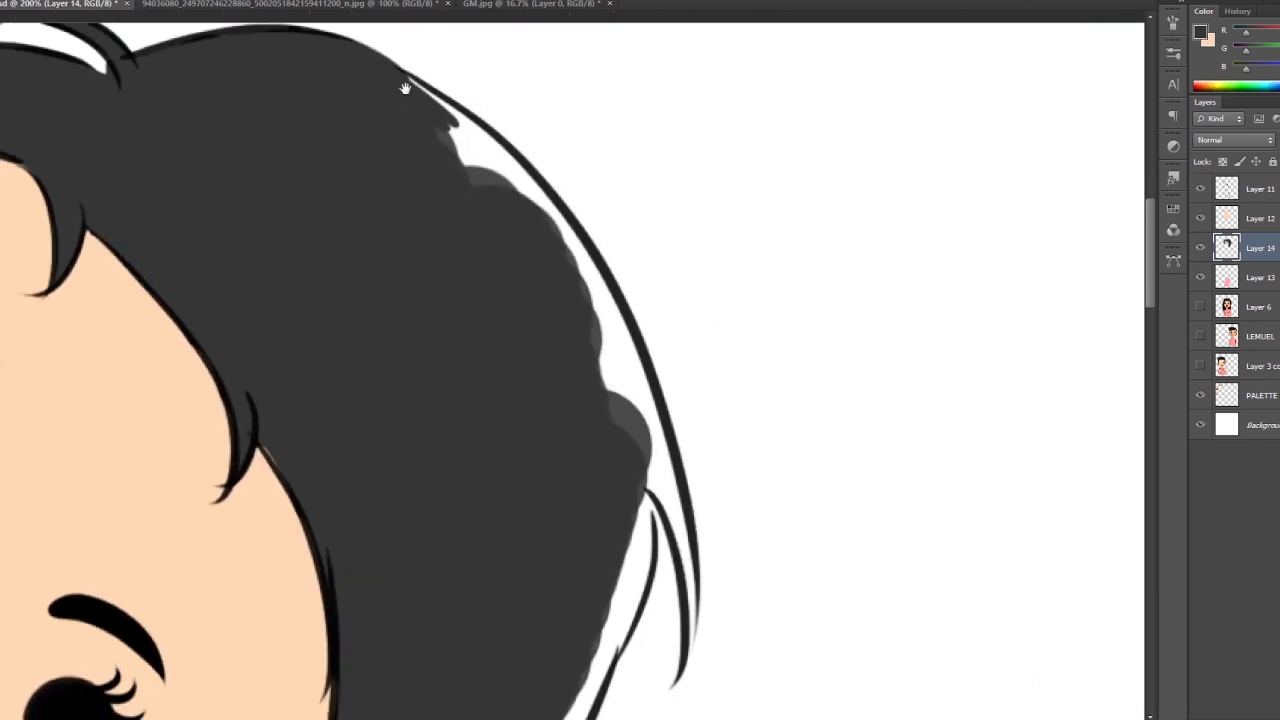
left_click_drag(495, 175, 625, 370)
left_click_drag(505, 190, 448, 161)
Fill the remaining gaps along the right hair edge and near the ear.
scroll(448, 161, "down", 2)
left_click_drag(565, 170, 623, 560)
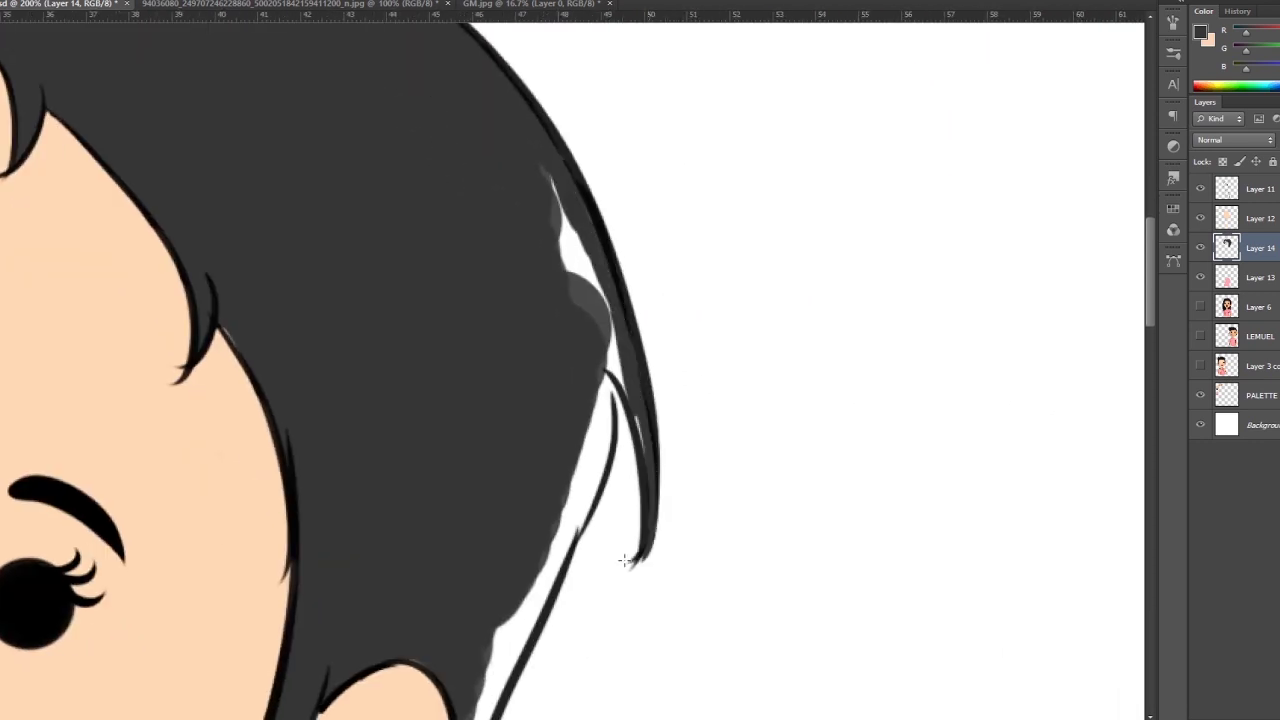
mouse_move(560, 170)
left_mouse_down()
mouse_move(600, 320)
mouse_move(570, 510)
left_mouse_up()
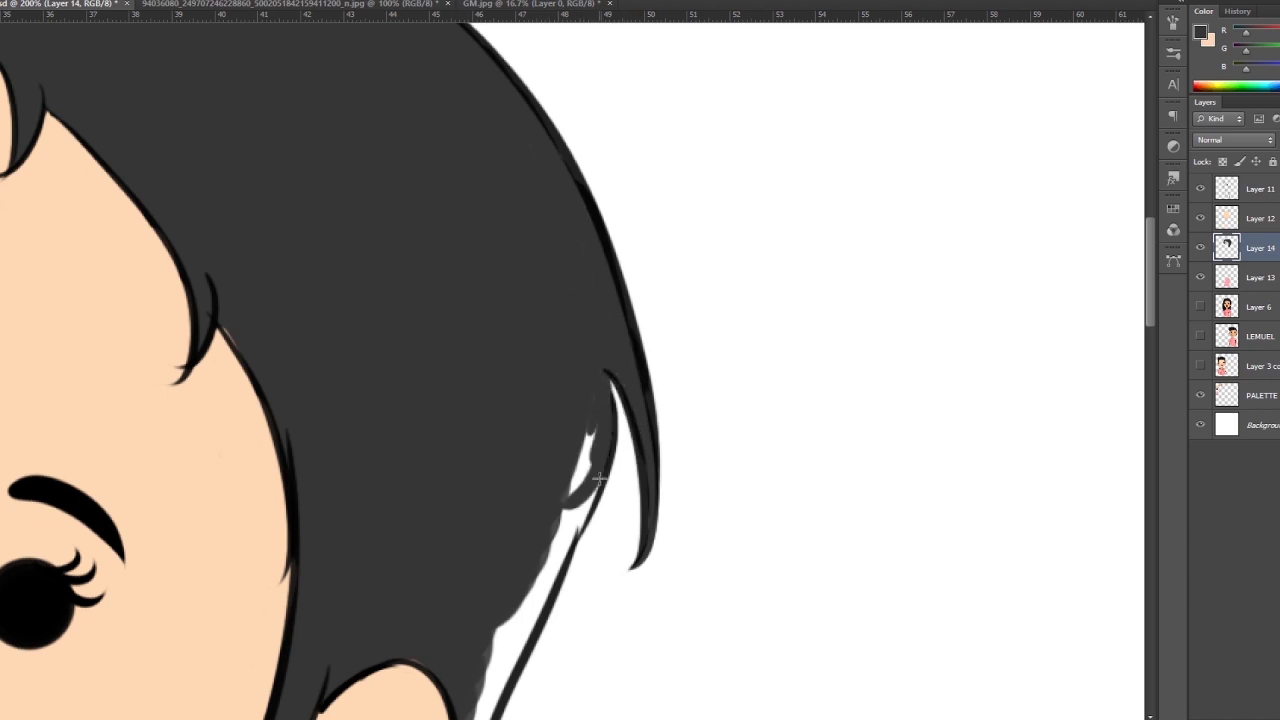
scroll(680, 200, "down", 4)
scroll(680, 200, "left", 2)
left_click_drag(705, 175, 640, 380)
scroll(686, 274, "down", 3)
scroll(686, 274, "down", 1)
scroll(686, 274, "left", 1)
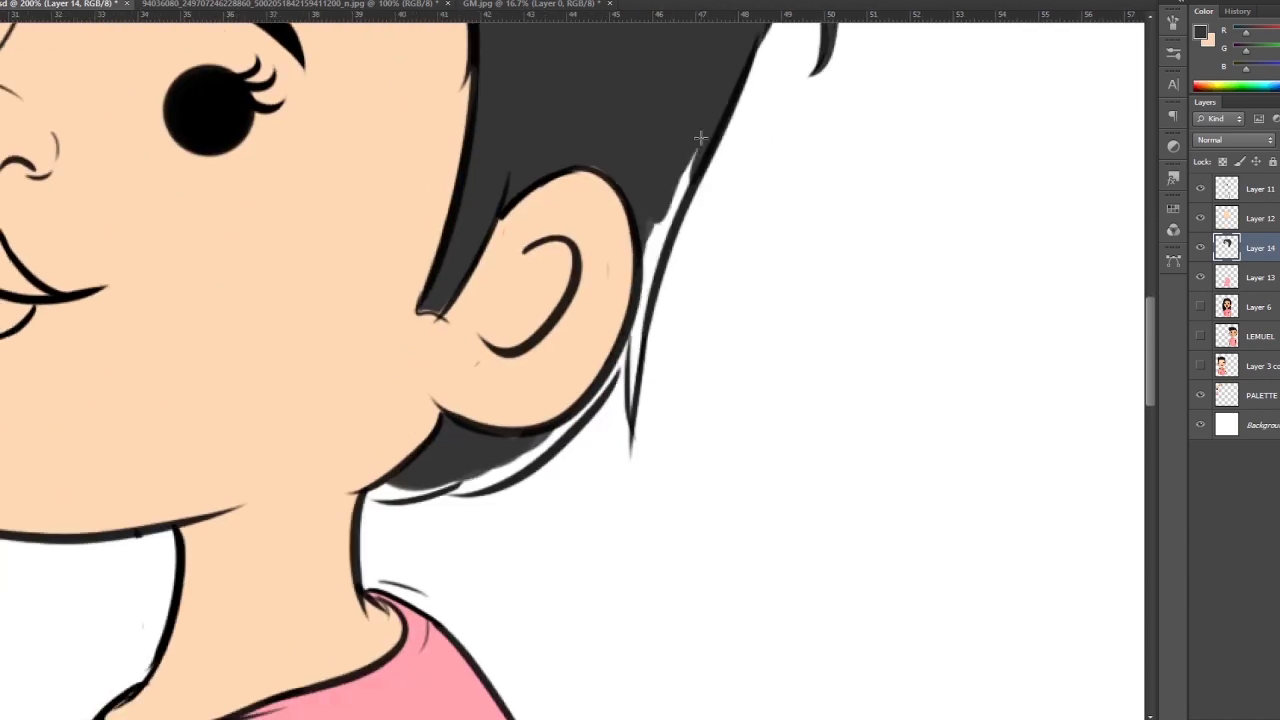
left_click_drag(697, 134, 638, 336)
Touch up the hair near the ear, select Layer 11 and review the chin, neck and sleeve.
key("ctrl+minus")
mouse_move(697, 175)
left_mouse_down()
mouse_move(645, 262)
mouse_move(565, 315)
left_mouse_up()
left_click_drag(690, 240, 530, 320)
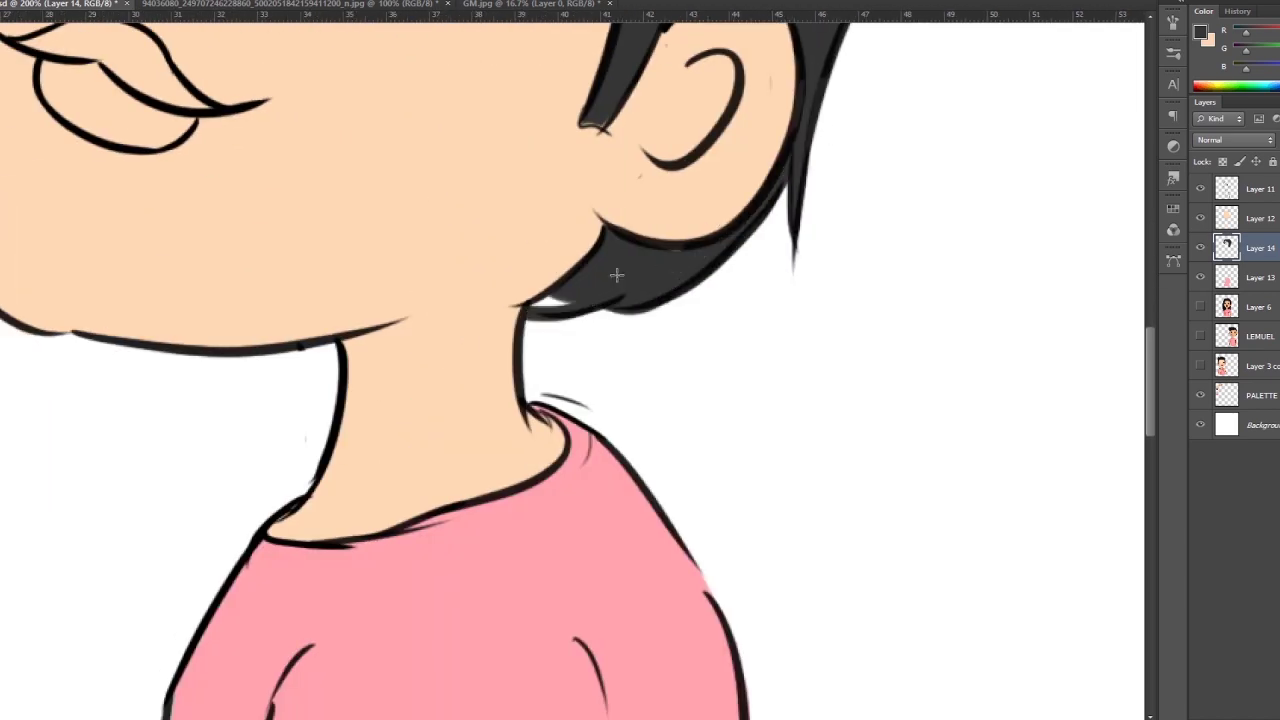
key("ctrl+0")
key("ctrl+plus")
key("ctrl+plus")
key("ctrl+plus")
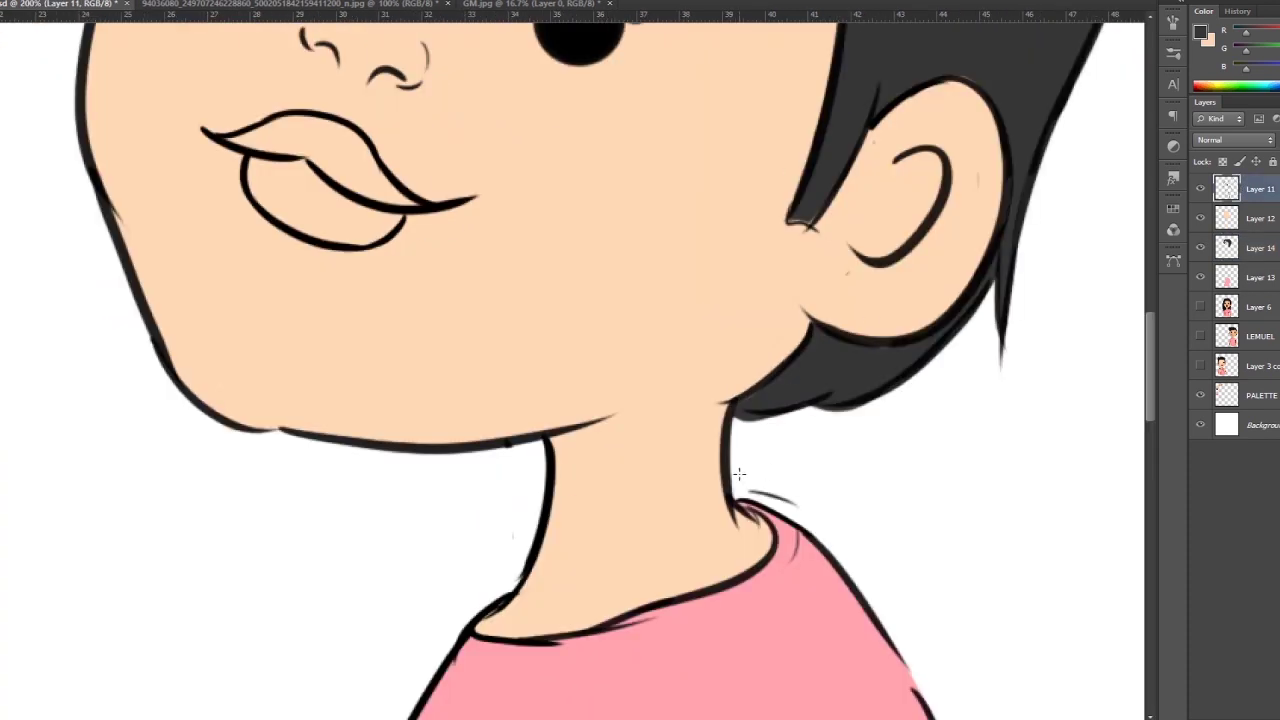
key("alt+period")
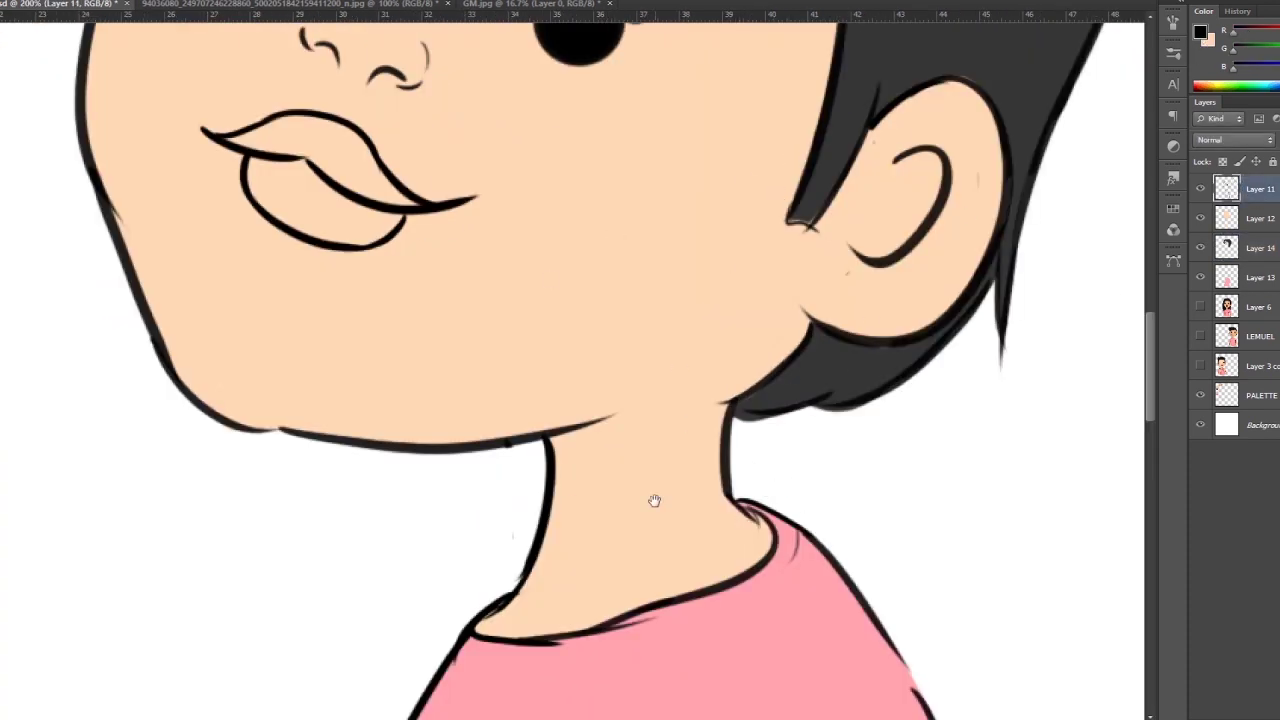
left_click_drag(654, 500, 700, 60)
left_click_drag(700, 600, 720, 380)
left_click_drag(800, 600, 834, 397)
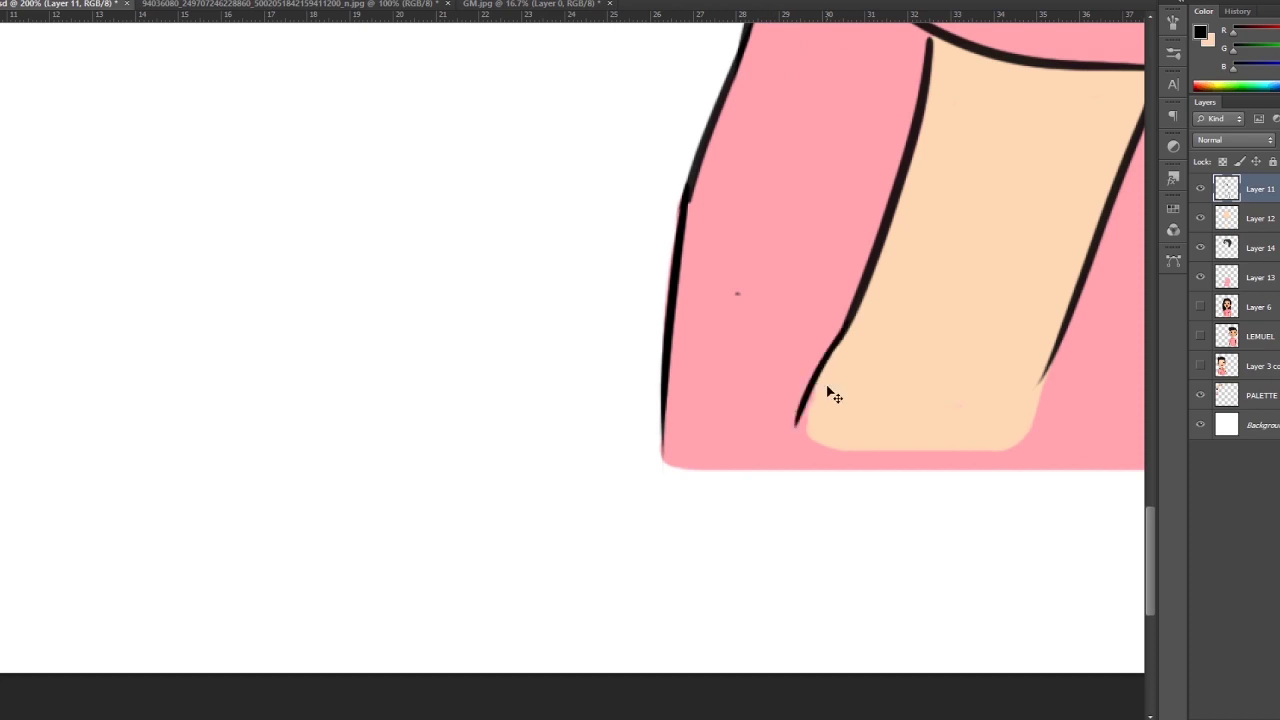
left_click_drag(1053, 363, 741, 204)
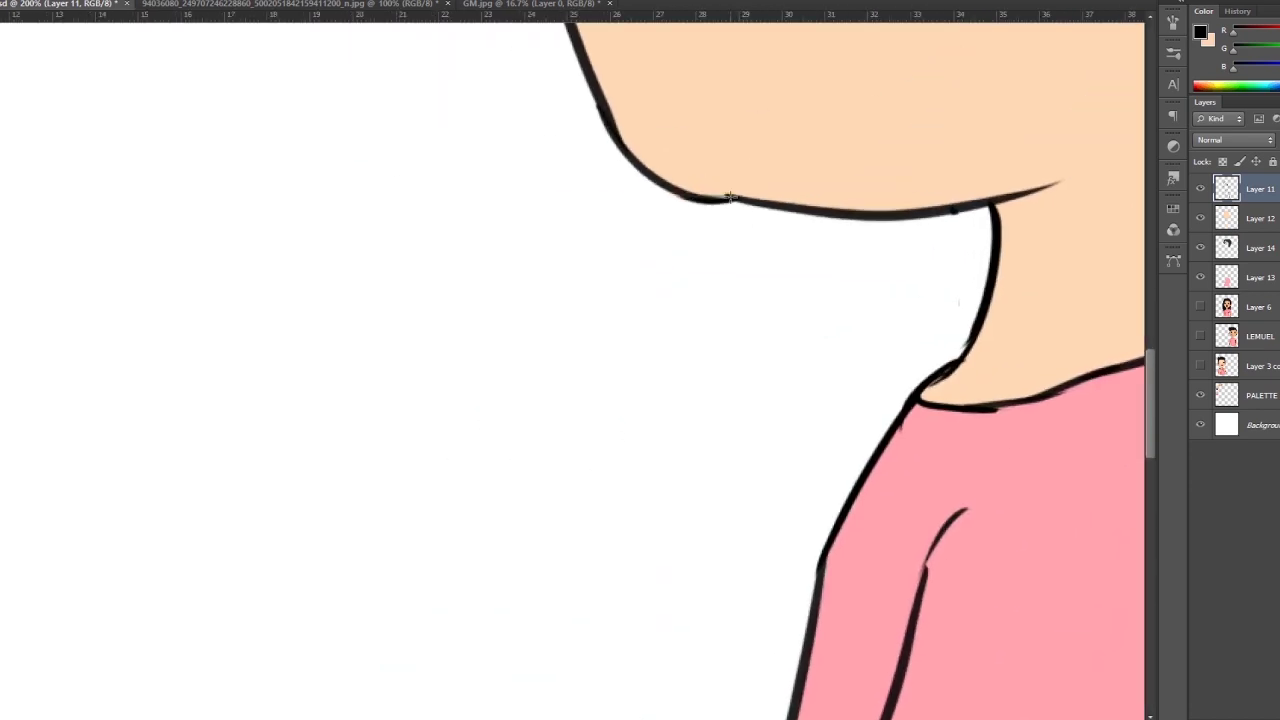
key("ctrl+minus")
key("ctrl+minus")
key("ctrl+minus")
key("ctrl+minus")
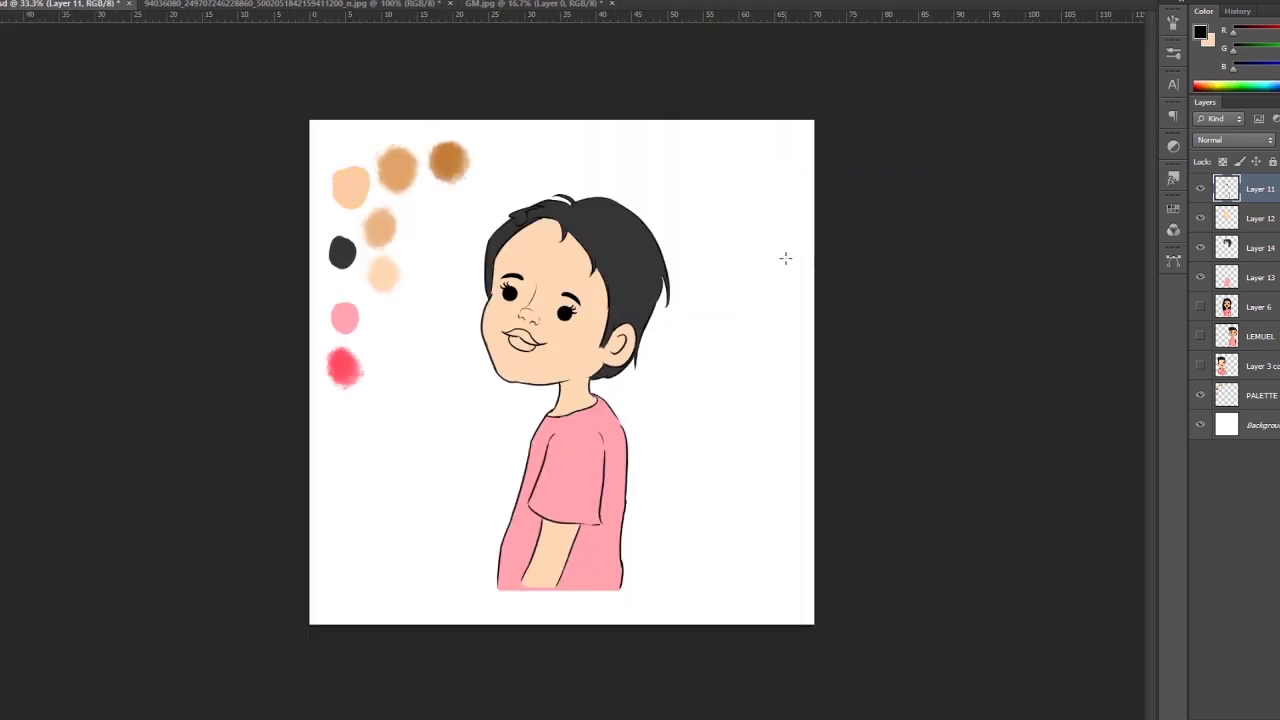
On a new layer, paint the hair bow white.
key("ctrl+shift+alt+n")
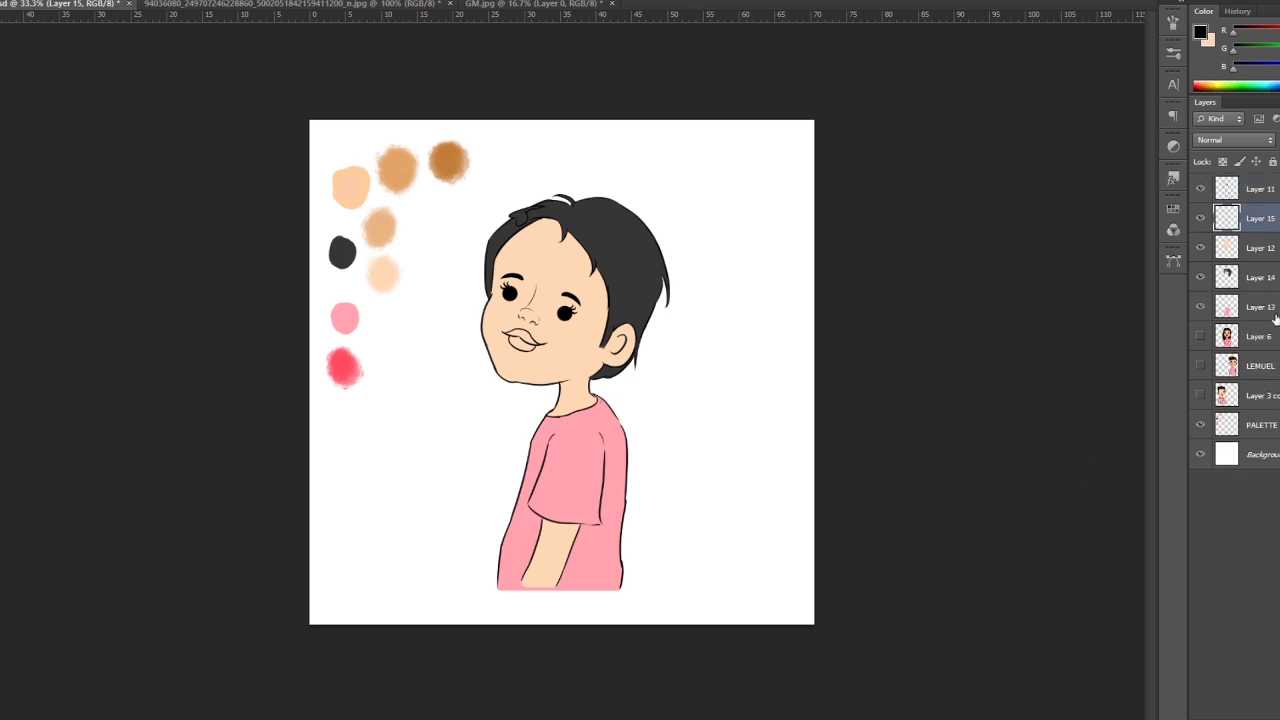
scroll(541, 262, "up", 3)
scroll(761, 152, "up", 2)
left_click_drag(414, 196, 545, 154)
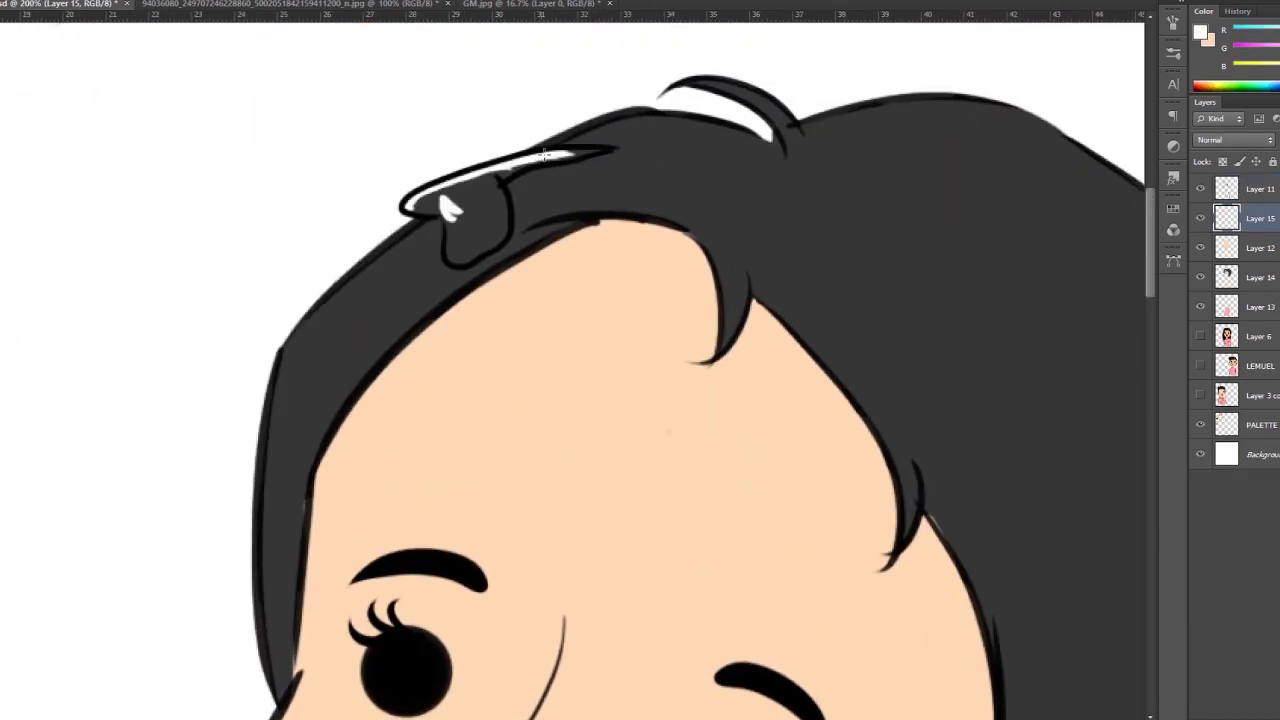
mouse_move(418, 200)
left_mouse_down()
mouse_move(490, 230)
mouse_move(468, 242)
left_mouse_up()
key("ctrl+minus")
key("ctrl+minus")
Sample the bright red swatch, fill the lips solid red, and select Layer 11.
left_click(197, 468, "alt")
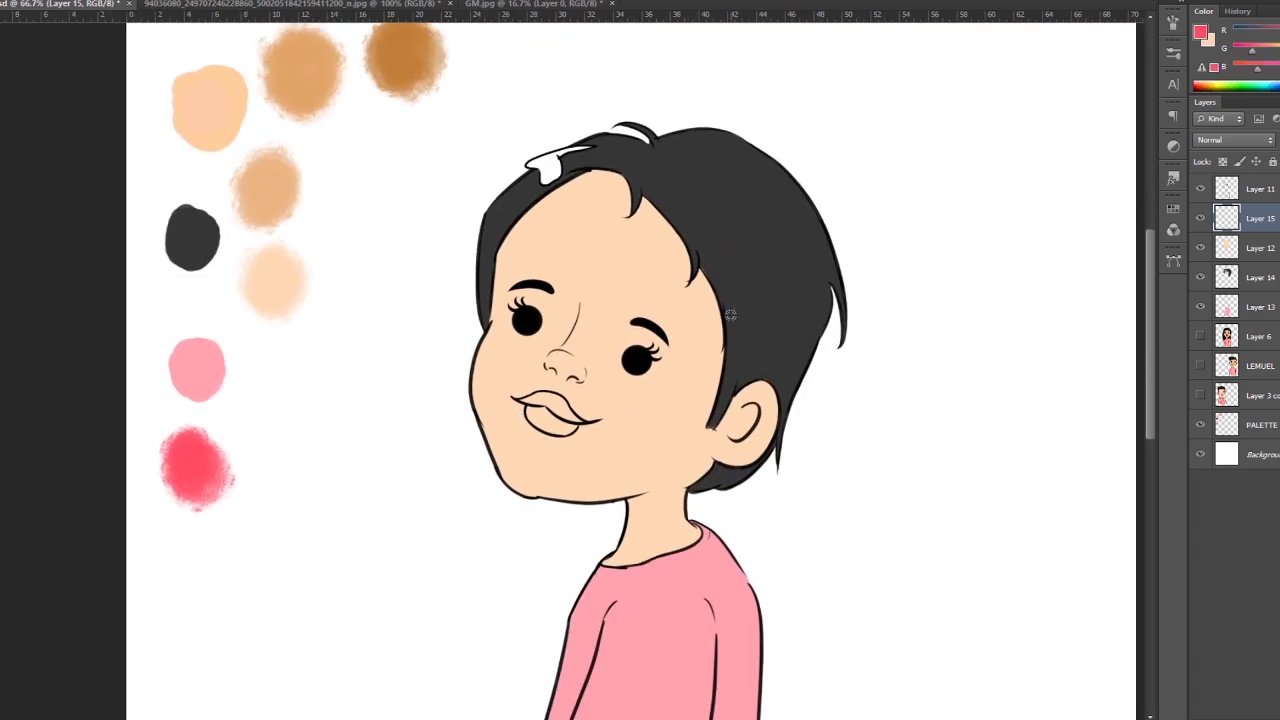
scroll(556, 425, "up", 1)
scroll(556, 425, "up", 2)
left_click_drag(440, 300, 585, 410)
left_click_drag(445, 365, 610, 280)
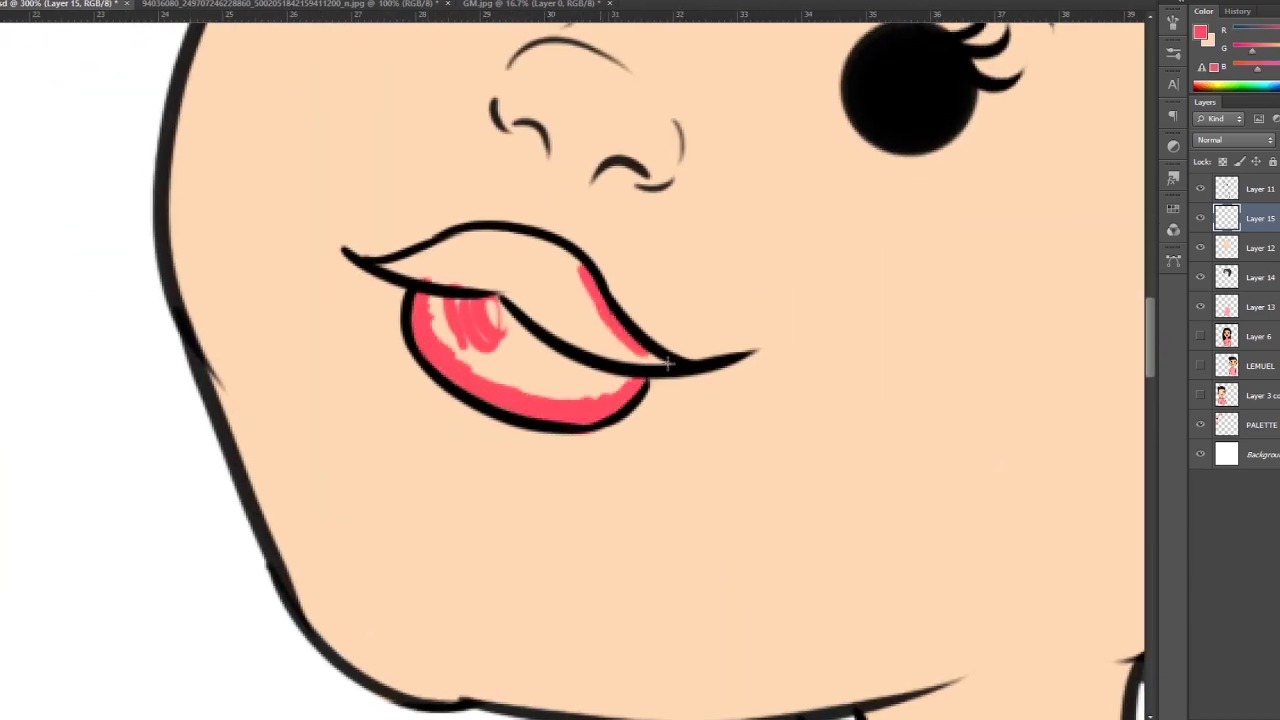
mouse_move(640, 340)
left_mouse_down()
mouse_move(400, 255)
mouse_move(580, 285)
left_mouse_up()
mouse_move(440, 340)
left_mouse_down()
mouse_move(540, 290)
mouse_move(590, 370)
left_mouse_up()
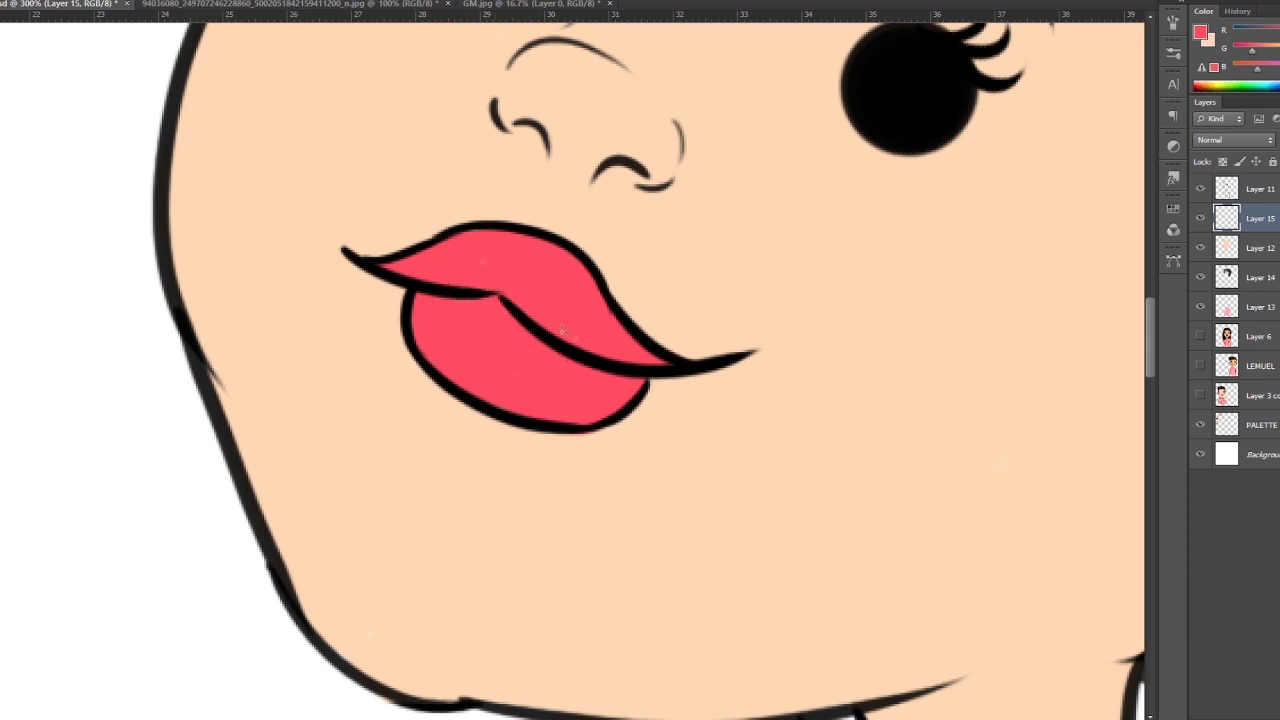
scroll(530, 370, "down", 3)
scroll(530, 378, "down", 1)
key("alt+bracketright")
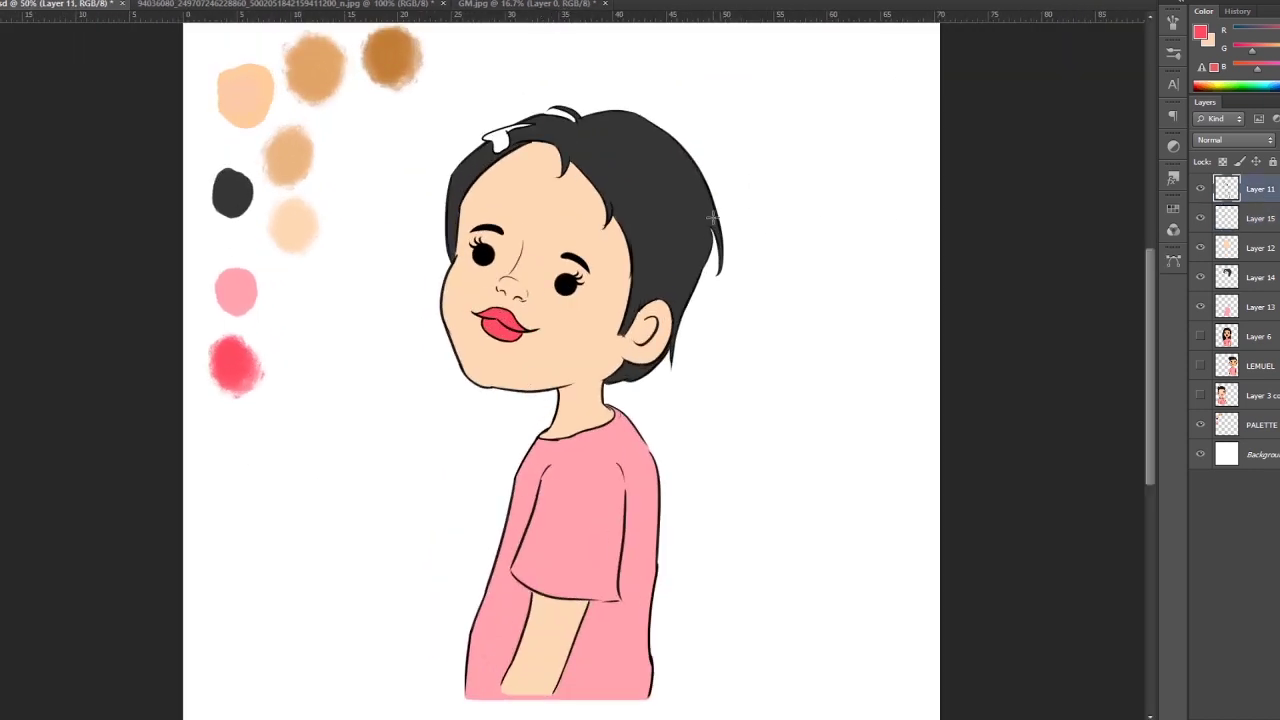
scroll(561, 381, "up", 1)
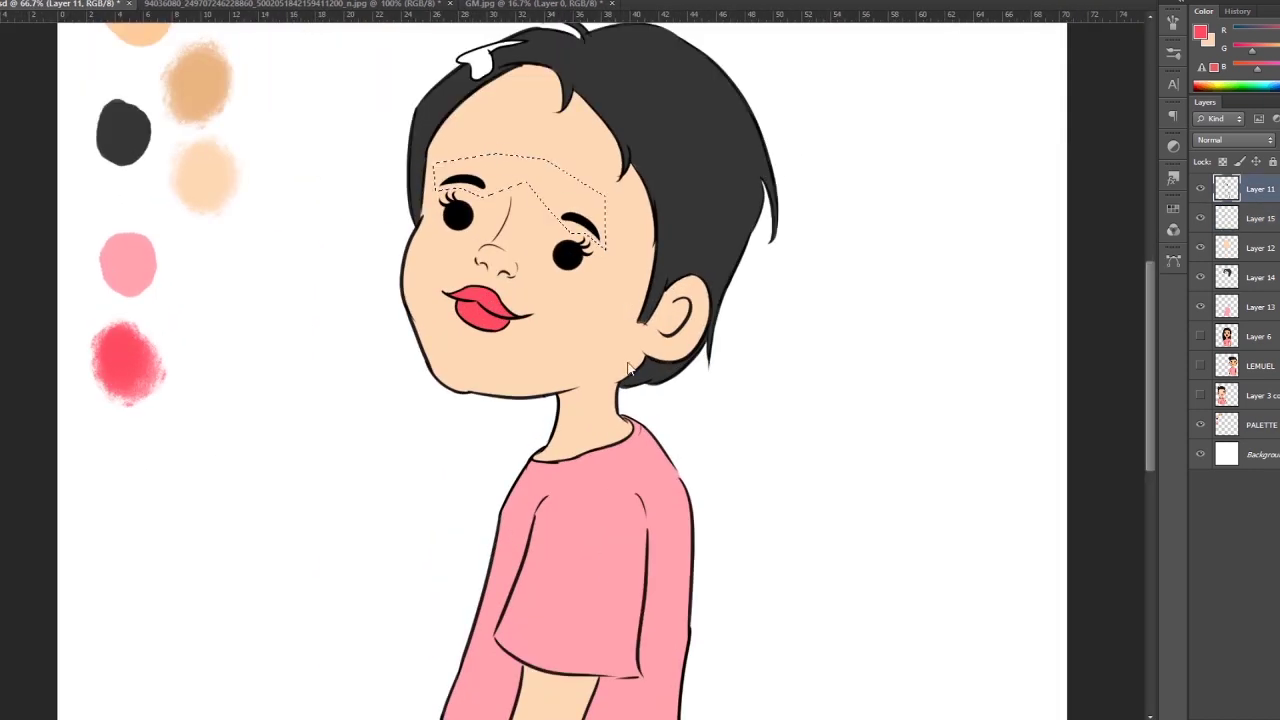
Free Transform the selected eyebrows to sit higher on the face.
key("ctrl+t")
left_click_drag(520, 195, 525, 178)
key("Return")
key("ctrl+d")
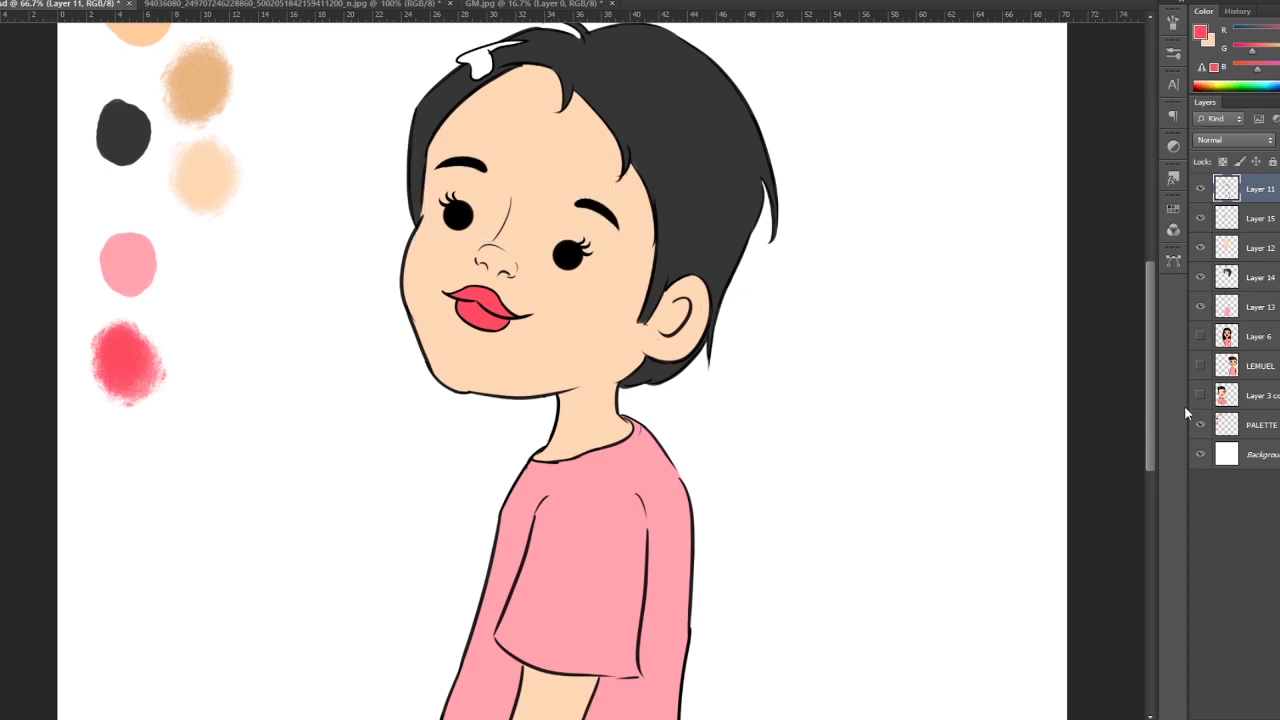
Select the hair and paint darker shading on a new layer, including near the ear.
left_click(1205, 247)
left_click(1201, 219)
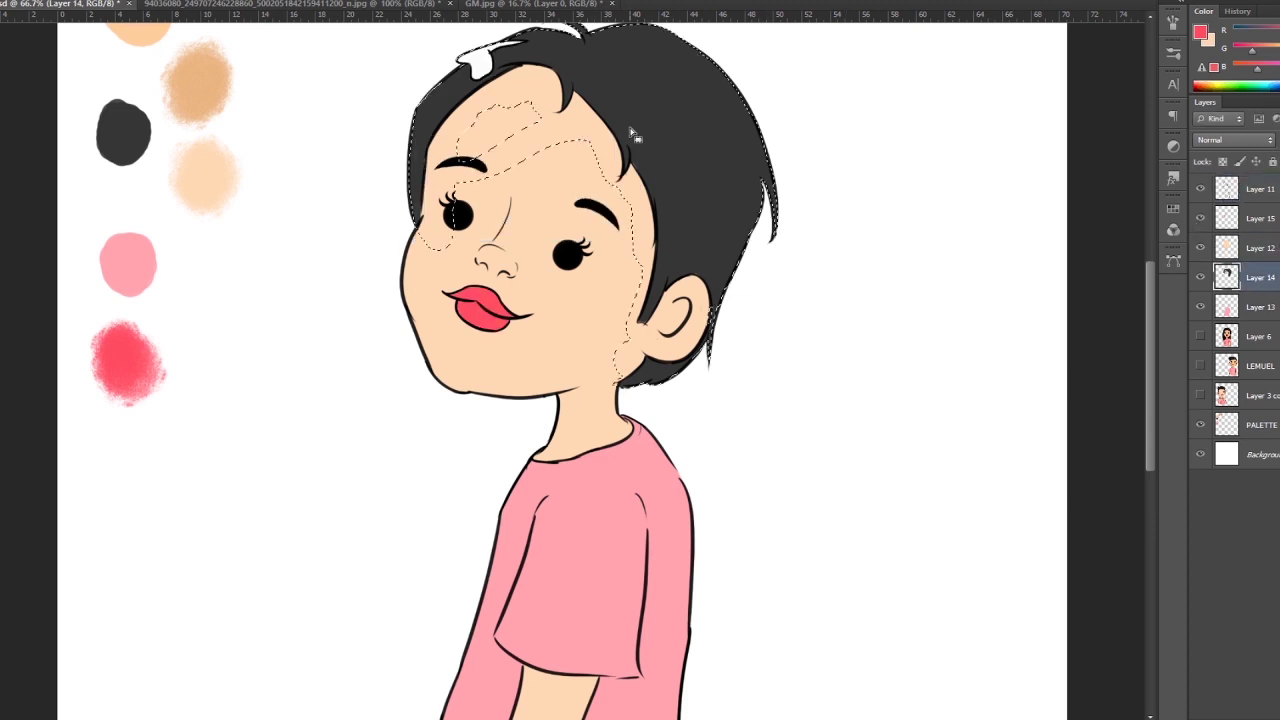
key("ctrl+shift+alt+n")
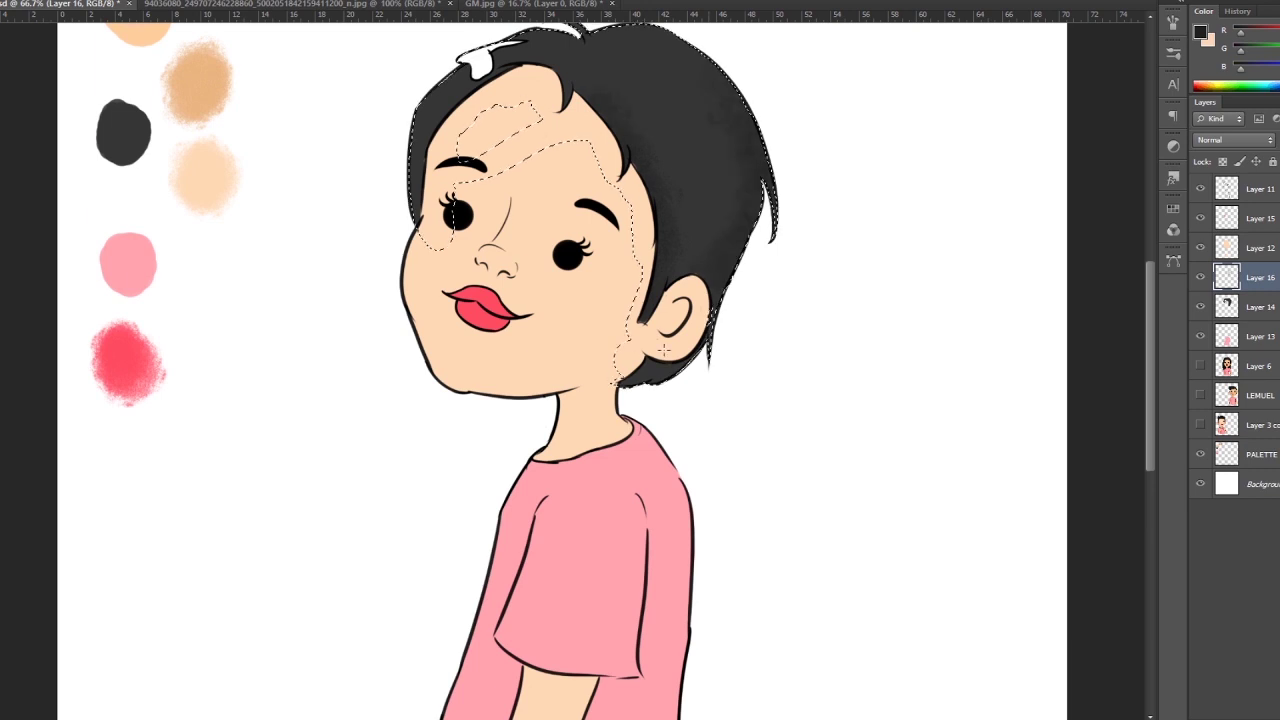
left_click_drag(677, 58, 751, 180)
left_click_drag(518, 29, 567, 338)
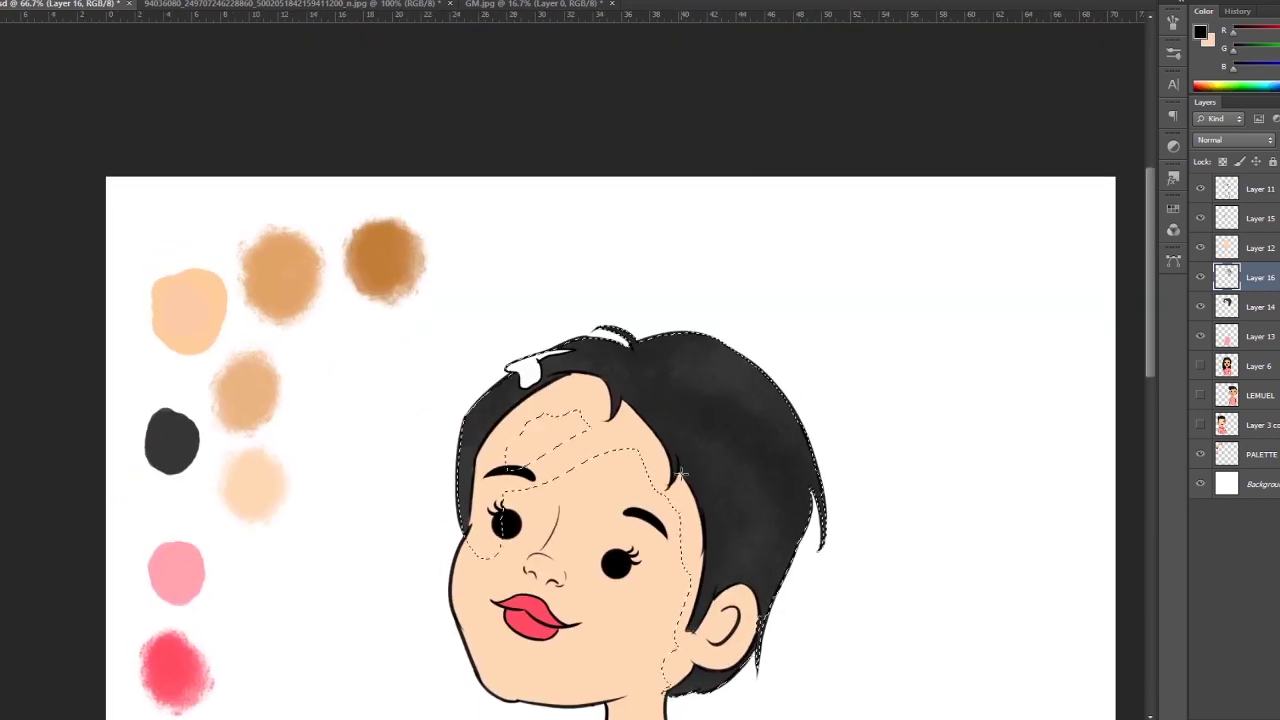
mouse_move(765, 504)
left_mouse_down()
mouse_move(724, 429)
mouse_move(740, 470)
mouse_move(777, 494)
mouse_move(650, 520)
mouse_move(561, 394)
left_mouse_up()
Add light grey hair highlights and merge the shading into the hair layer.
left_click(1270, 86)
left_click_drag(690, 360, 770, 560)
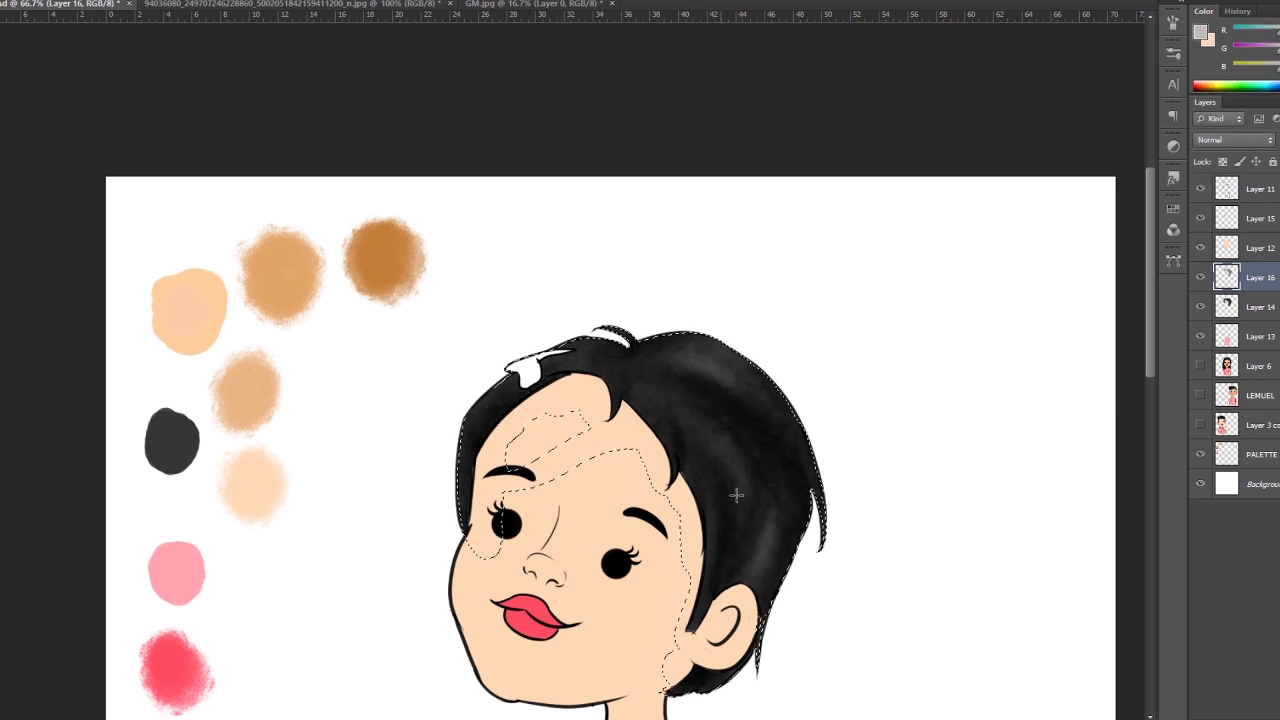
left_click_drag(815, 480, 587, 364)
key("ctrl+e")
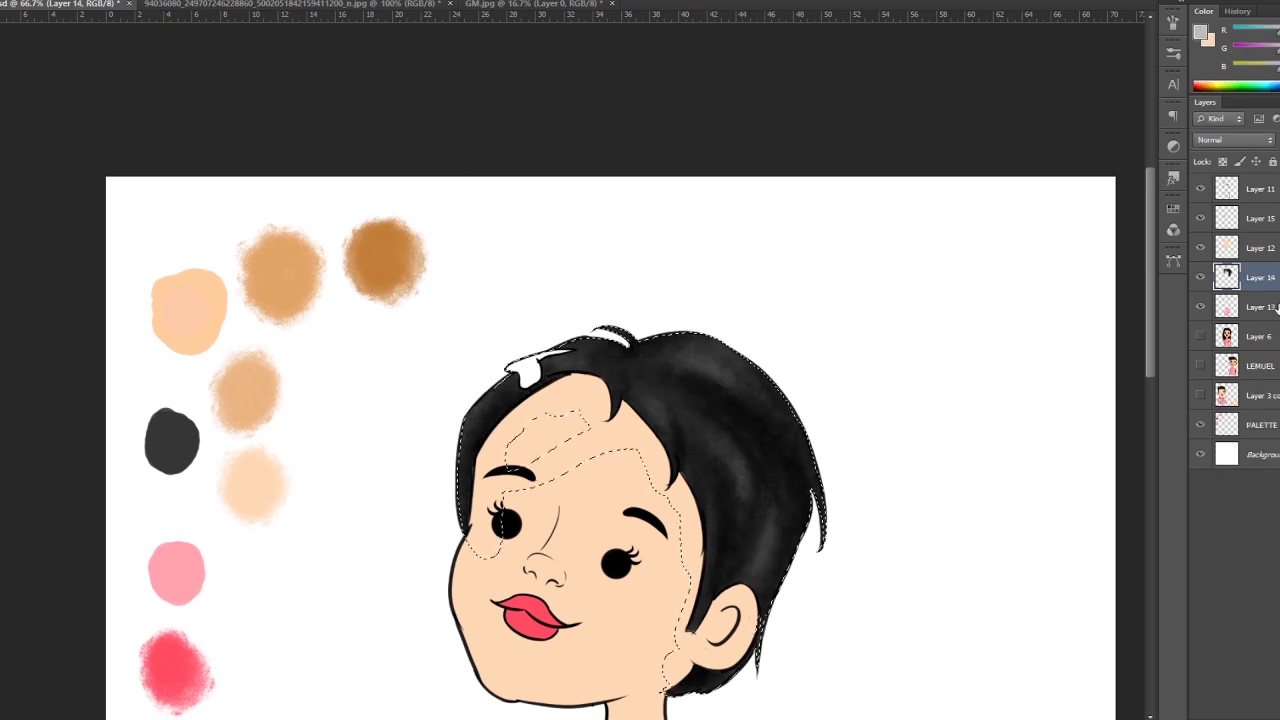
key("alt+bracketleft")
Select the shirt on Layer 13 and shade its edges with darker pink.
key("ctrl+d")
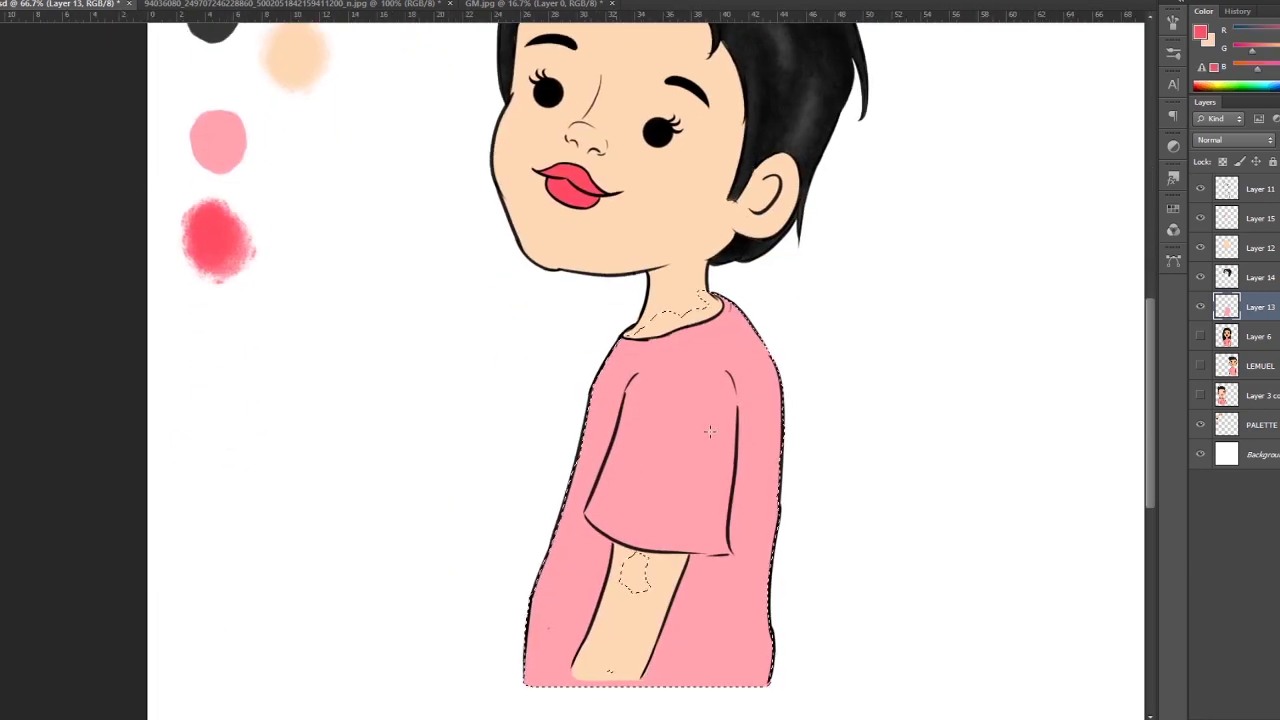
left_click_drag(740, 400, 650, 545)
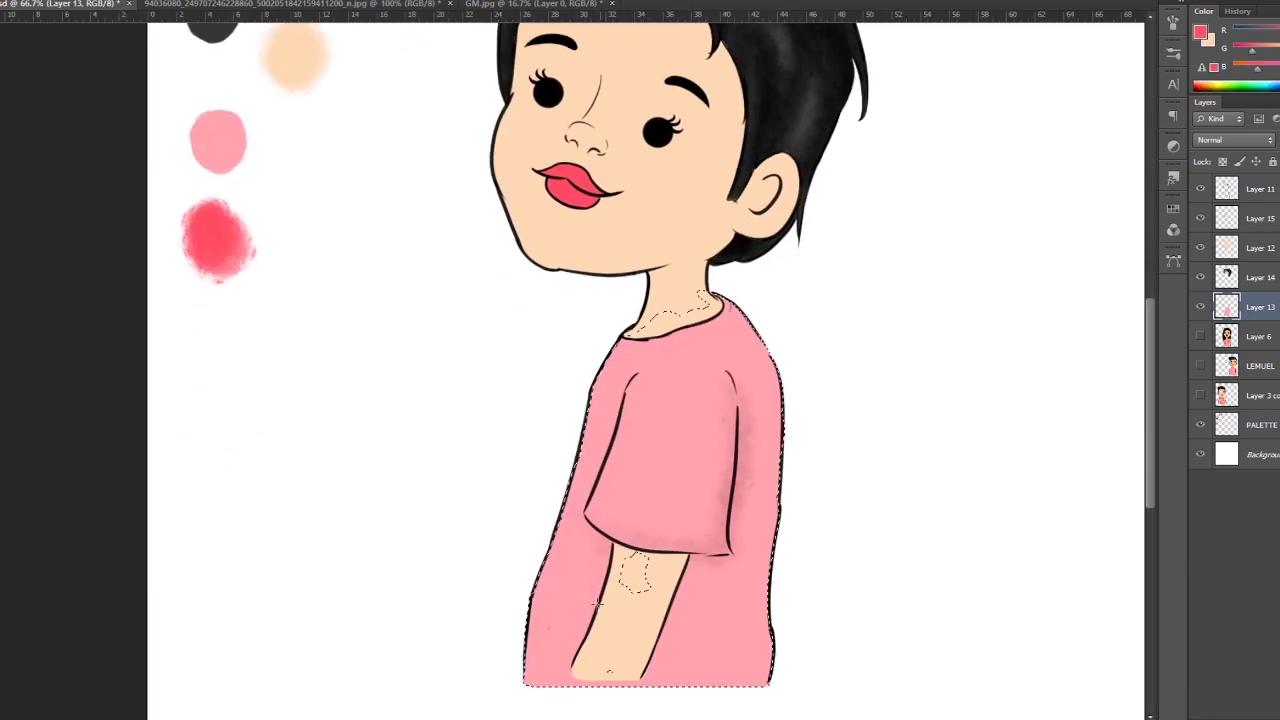
left_click_drag(760, 310, 745, 650)
left_click_drag(755, 430, 750, 680)
mouse_move(550, 610)
left_mouse_down()
mouse_move(590, 547)
mouse_move(635, 410)
left_mouse_up()
Brush textured darker pink across the shirt, shoulder and right edge on a new layer.
key("ctrl+shift+alt+n")
left_click_drag(770, 310, 760, 680)
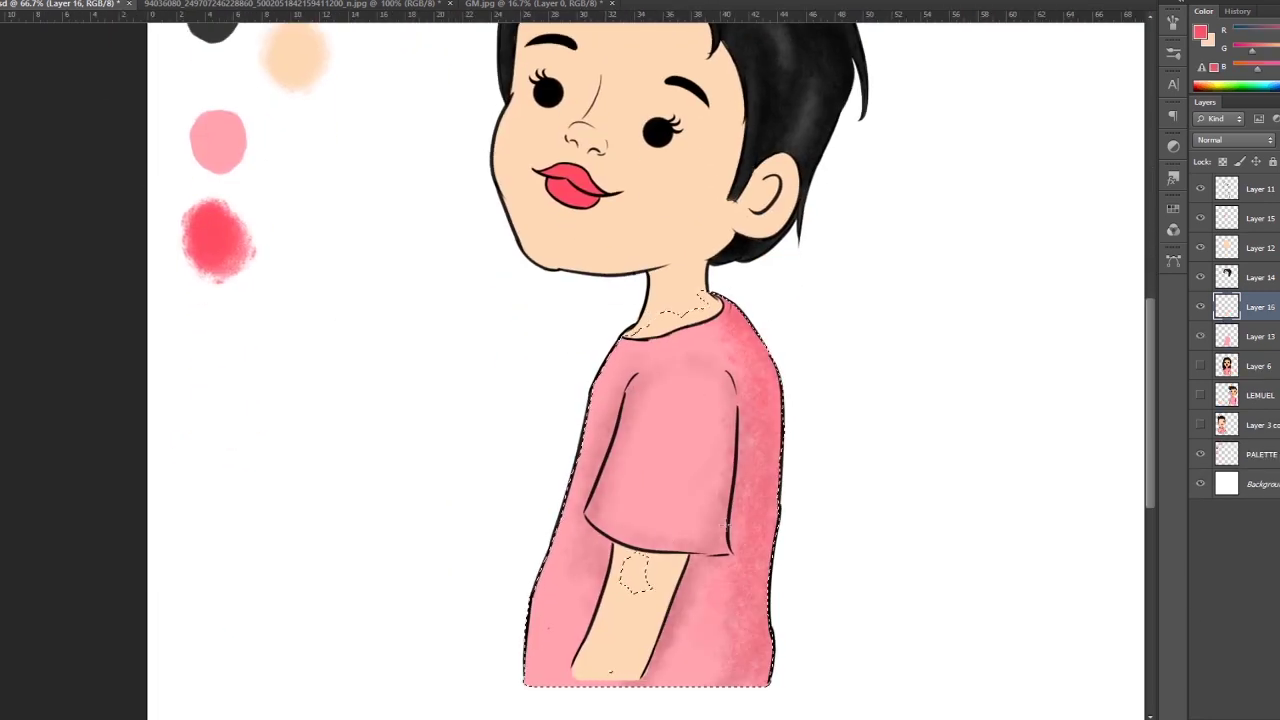
mouse_move(720, 460)
left_mouse_down()
mouse_move(560, 680)
mouse_move(690, 600)
left_mouse_up()
mouse_move(620, 500)
left_mouse_down()
mouse_move(606, 323)
mouse_move(775, 360)
left_mouse_up()
left_click_drag(760, 310, 729, 488)
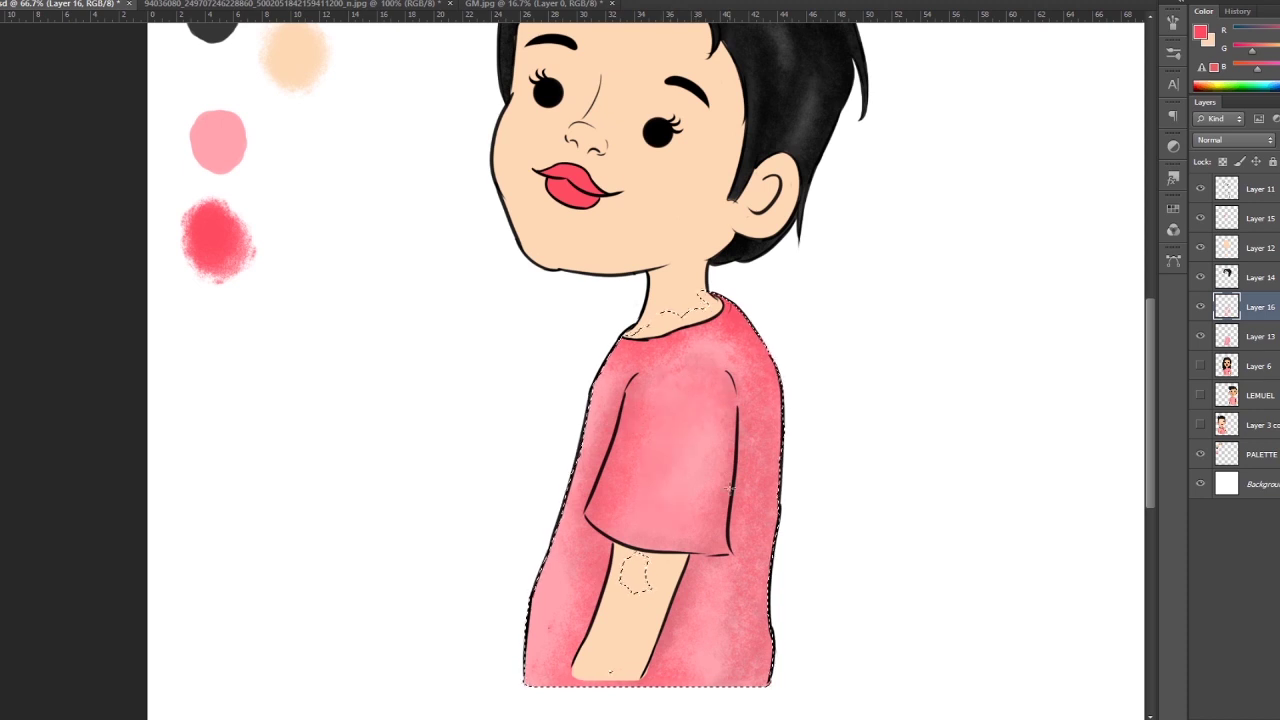
left_click(1262, 248)
left_click(1226, 248, "ctrl")
Sample the tan swatch and add a new layer for skin shading.
scroll(259, 111, "up", 3)
left_click(259, 111, "alt")
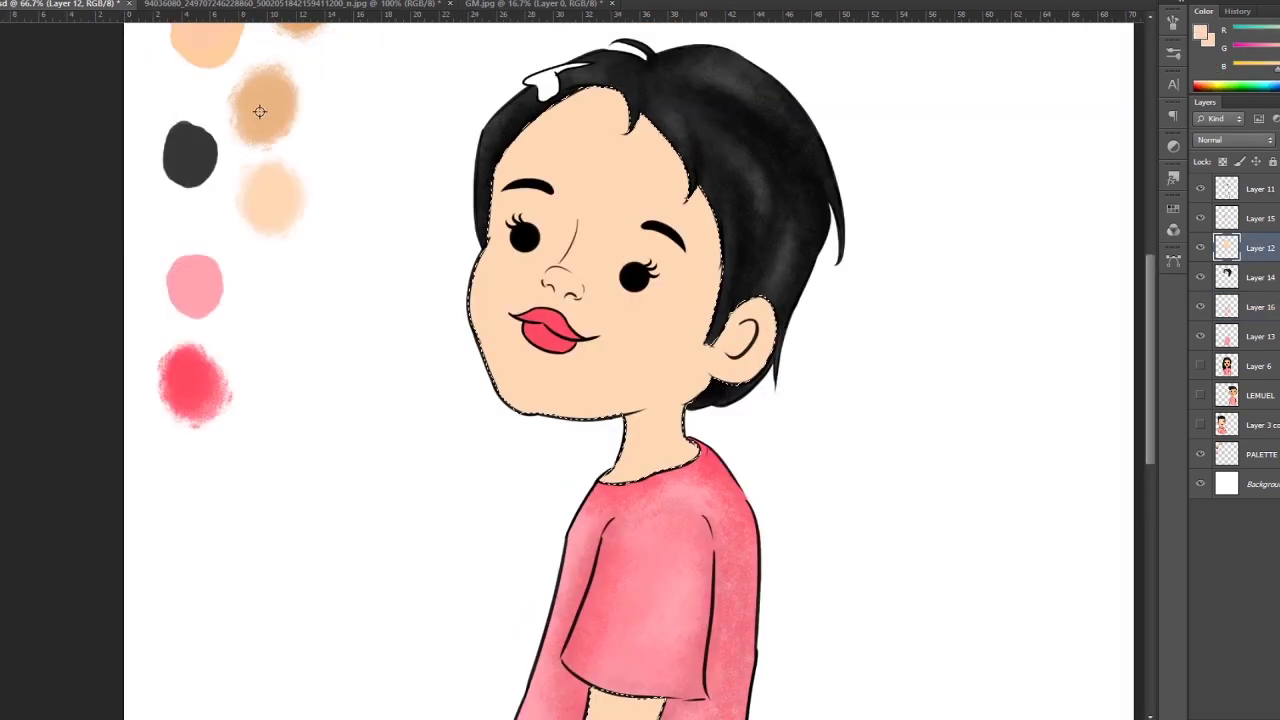
key("ctrl+shift+alt+n")
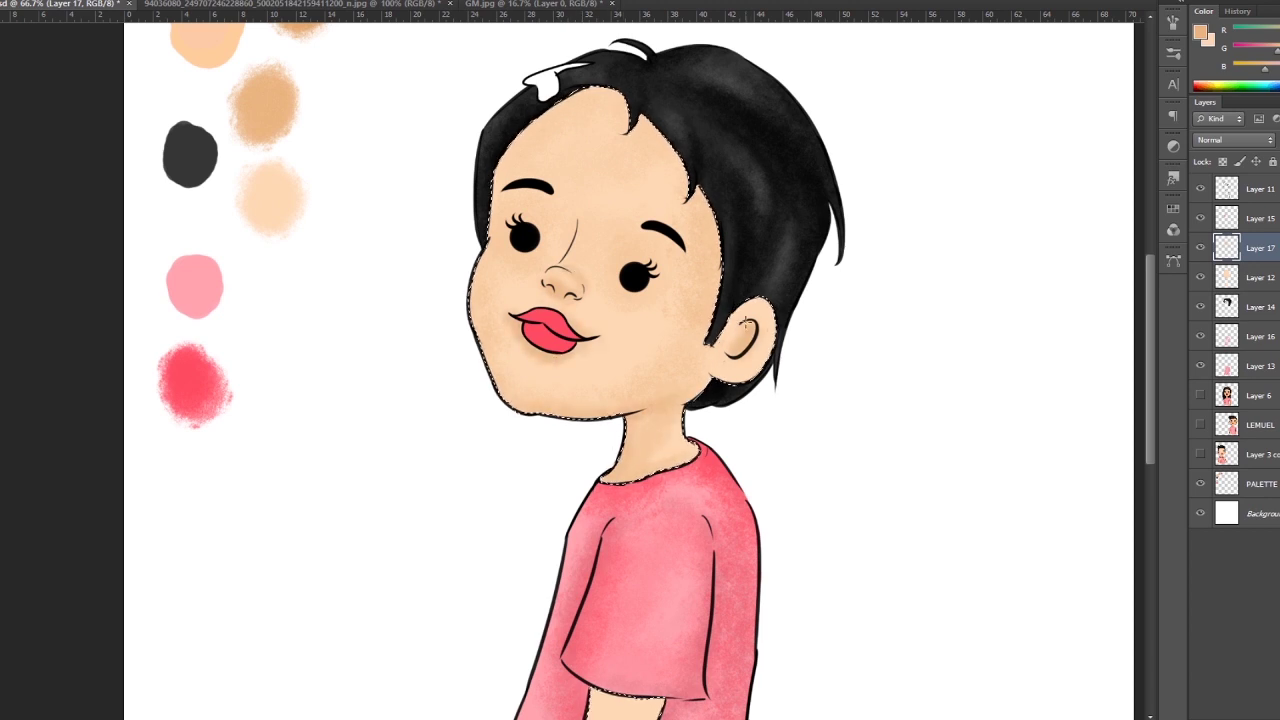
scroll(709, 300, "down", 5)
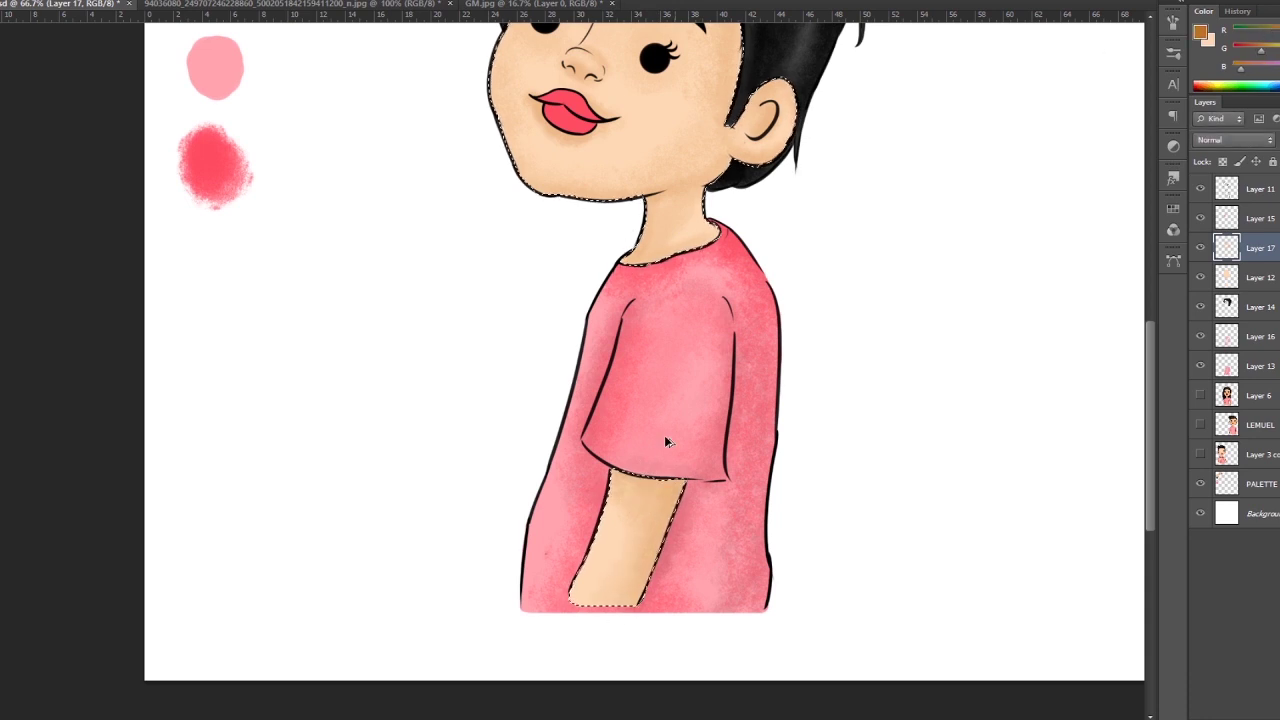
scroll(480, 215, "up", 4)
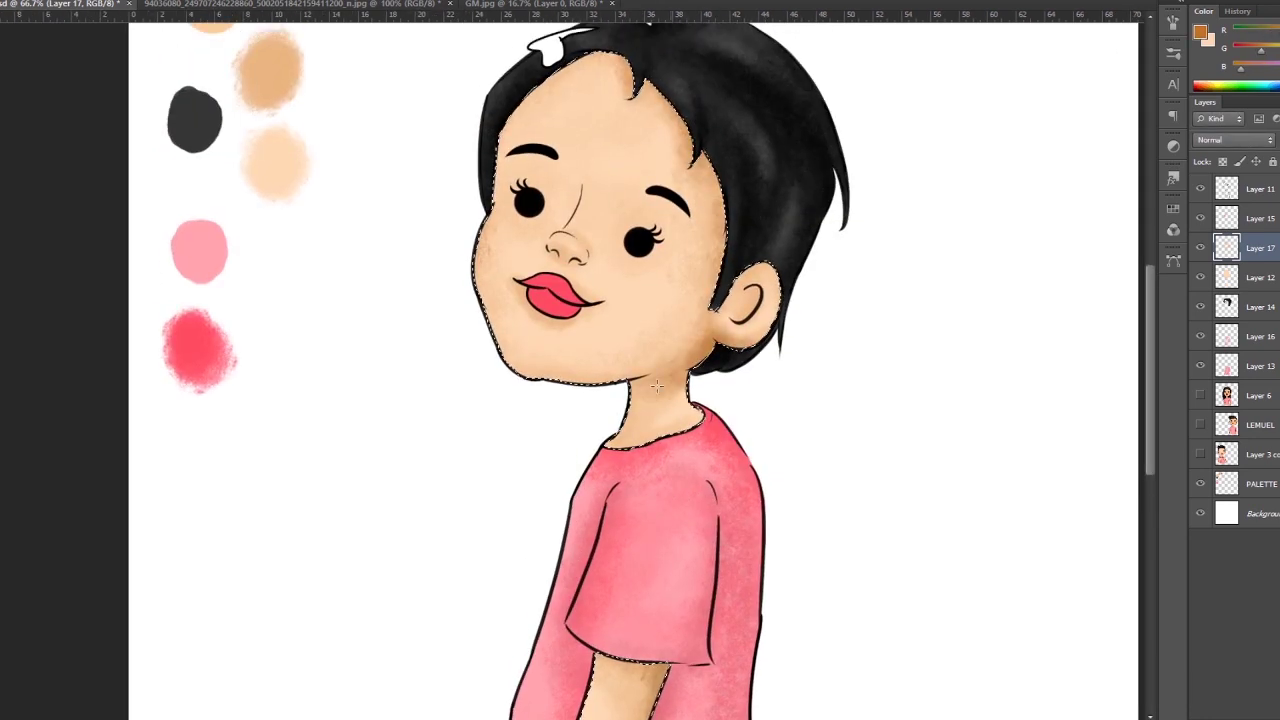
Paint pink blush on both cheeks and the nose tip on a new layer, then pick a lighter pink.
key("ctrl+shift+alt+n")
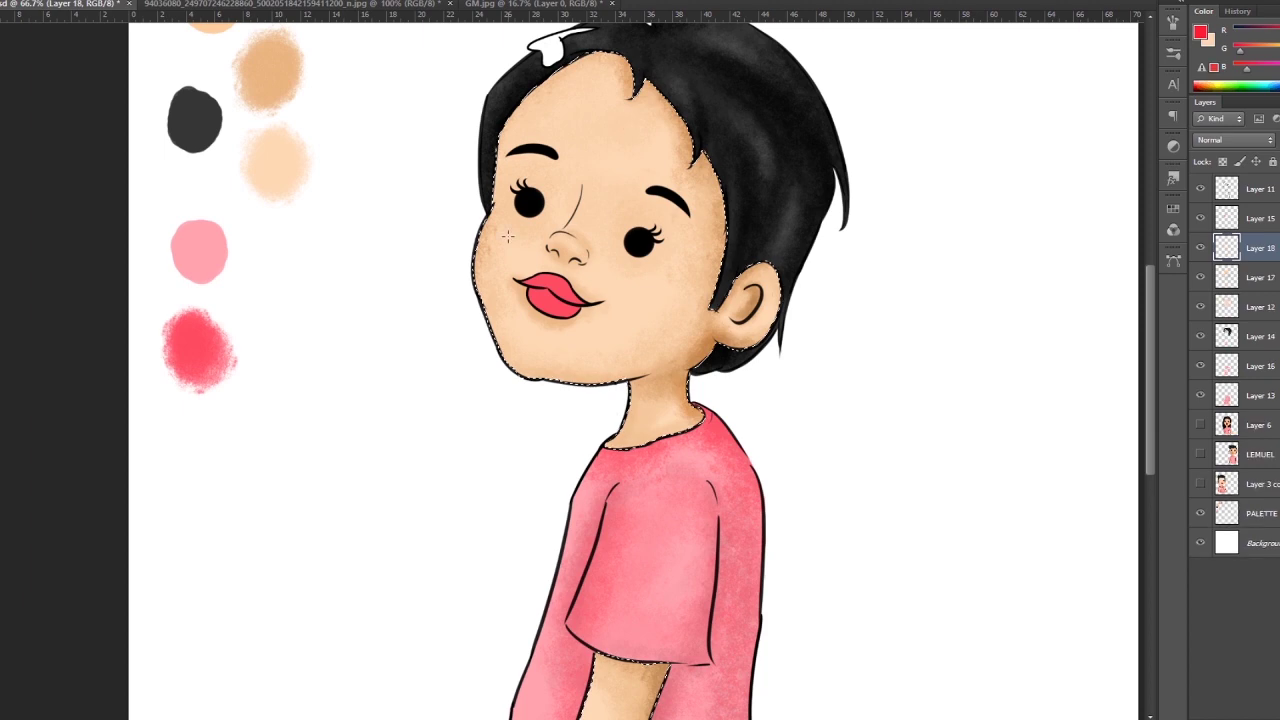
left_click_drag(490, 232, 505, 248)
left_click_drag(625, 285, 653, 272)
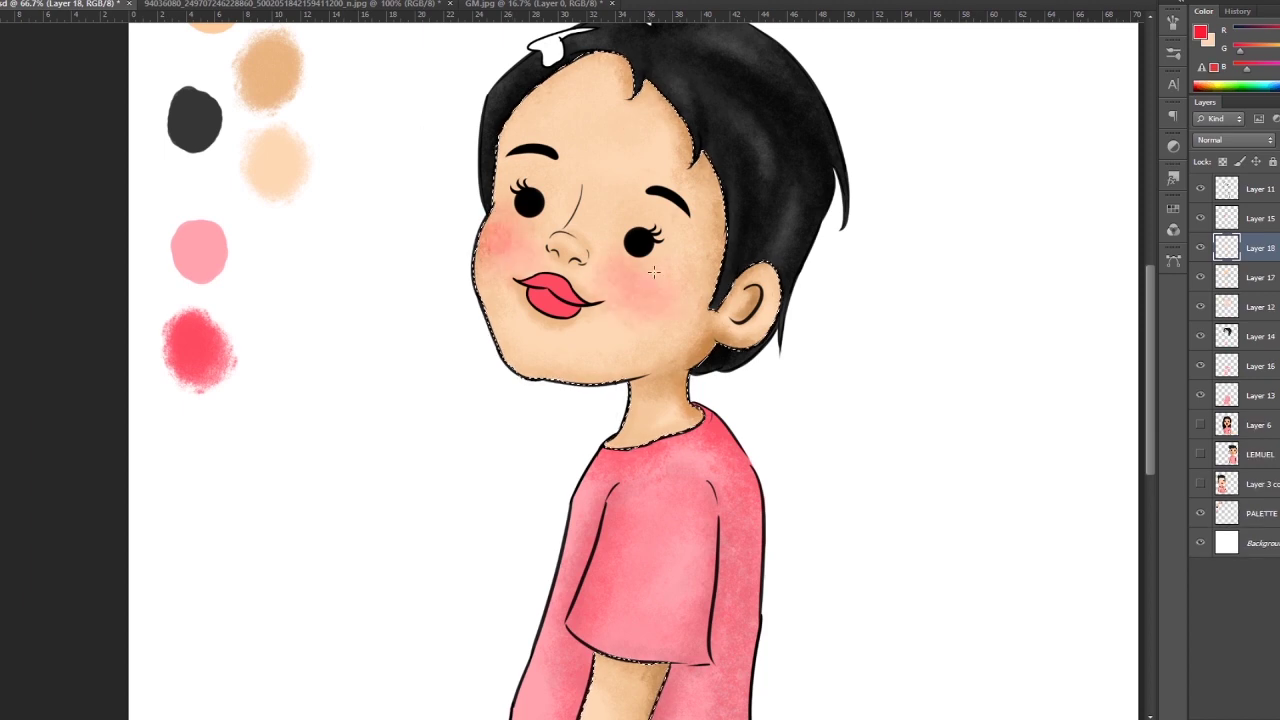
mouse_move(628, 408)
left_mouse_down()
mouse_move(694, 193)
mouse_move(658, 408)
left_mouse_up()
left_click_drag(588, 240, 598, 250)
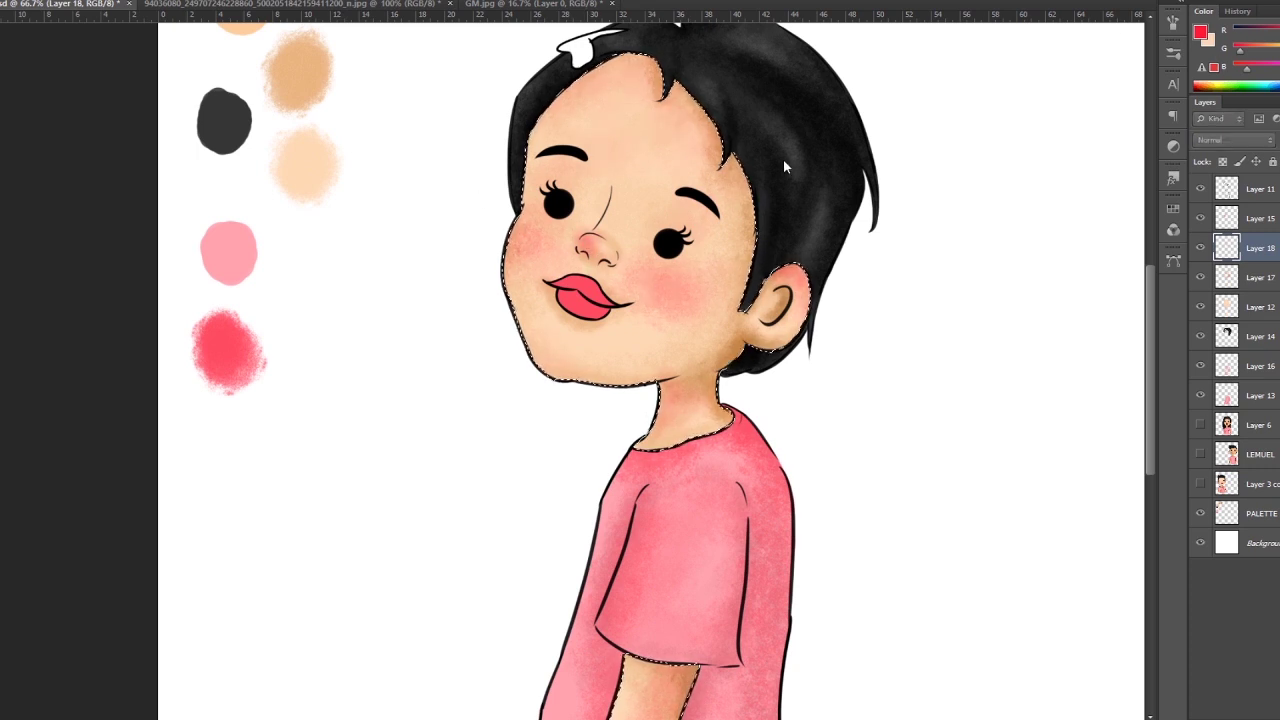
left_click(690, 291, "alt")
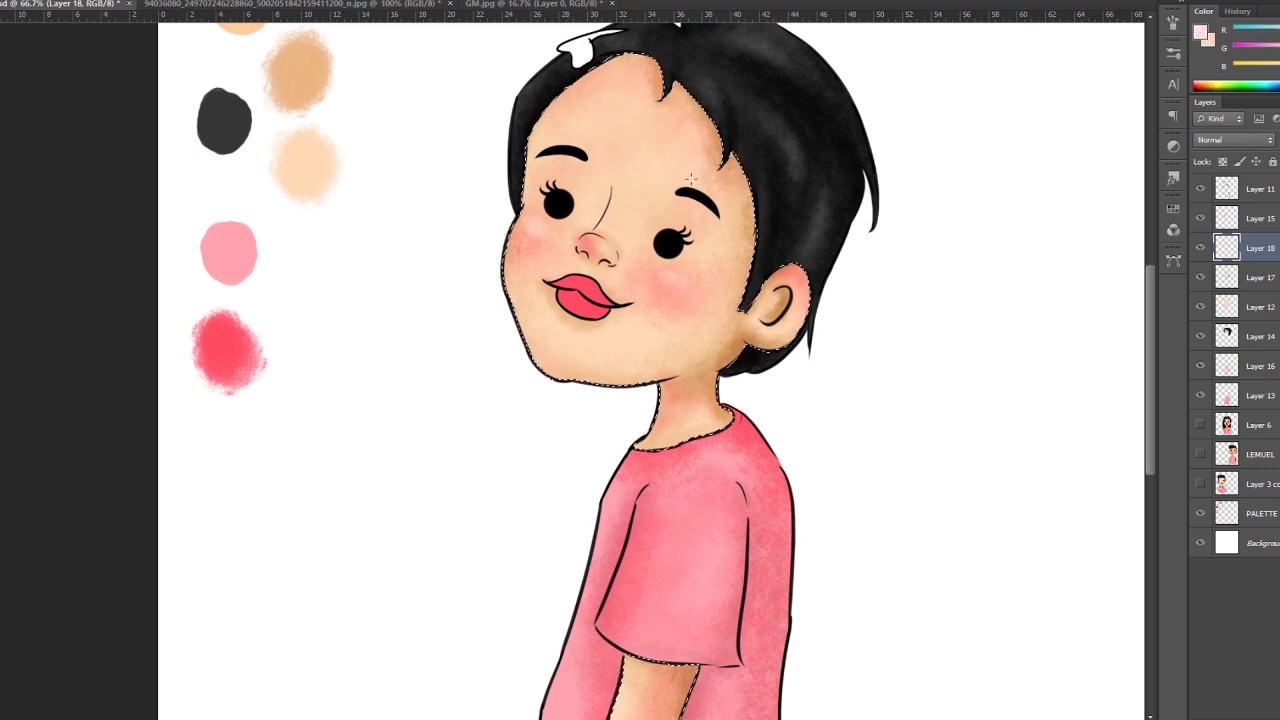